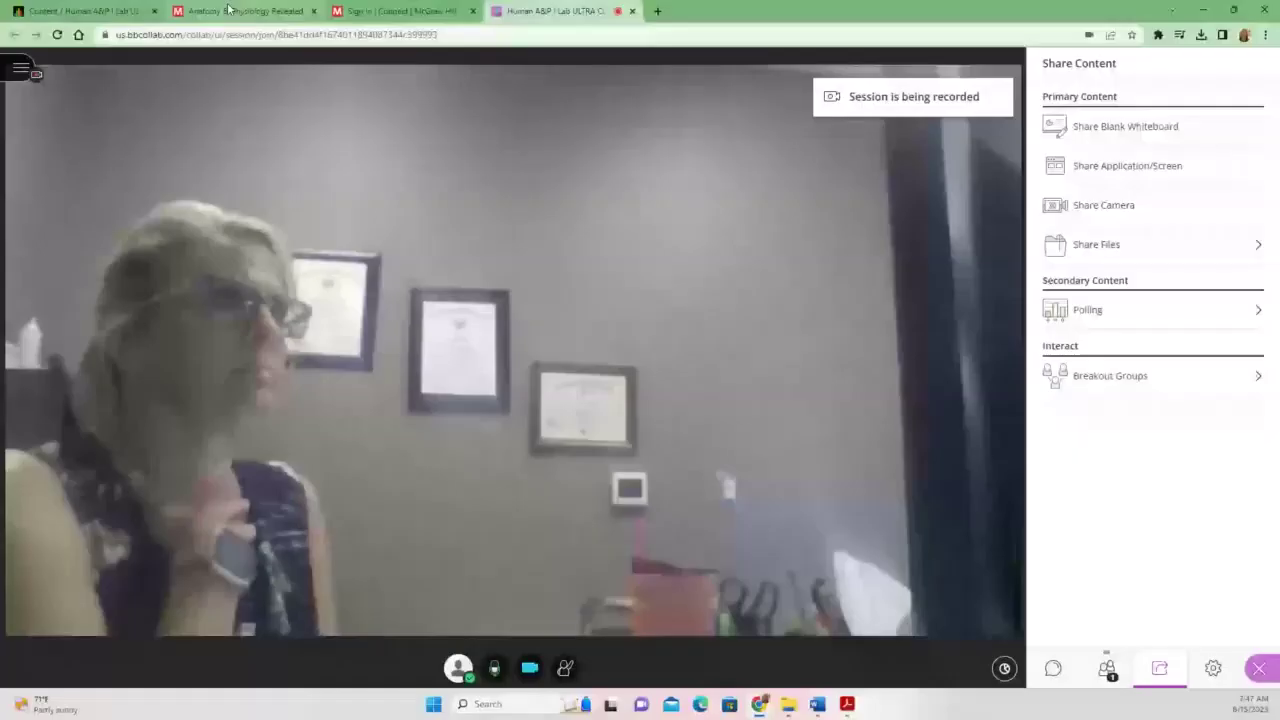
# Review the course content code activation instructions in APR set up.pdf, enlarged to 150%, and close the document.
pyautogui.click(228, 9)
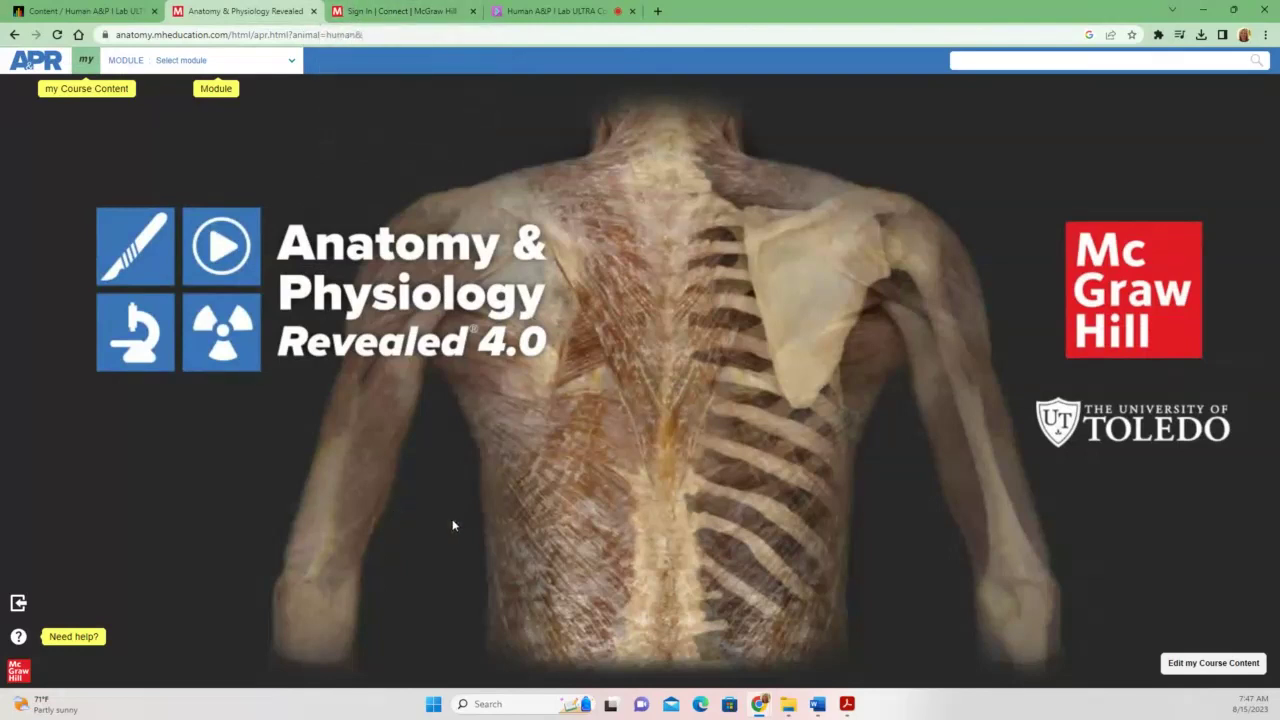
pyautogui.click(846, 706)
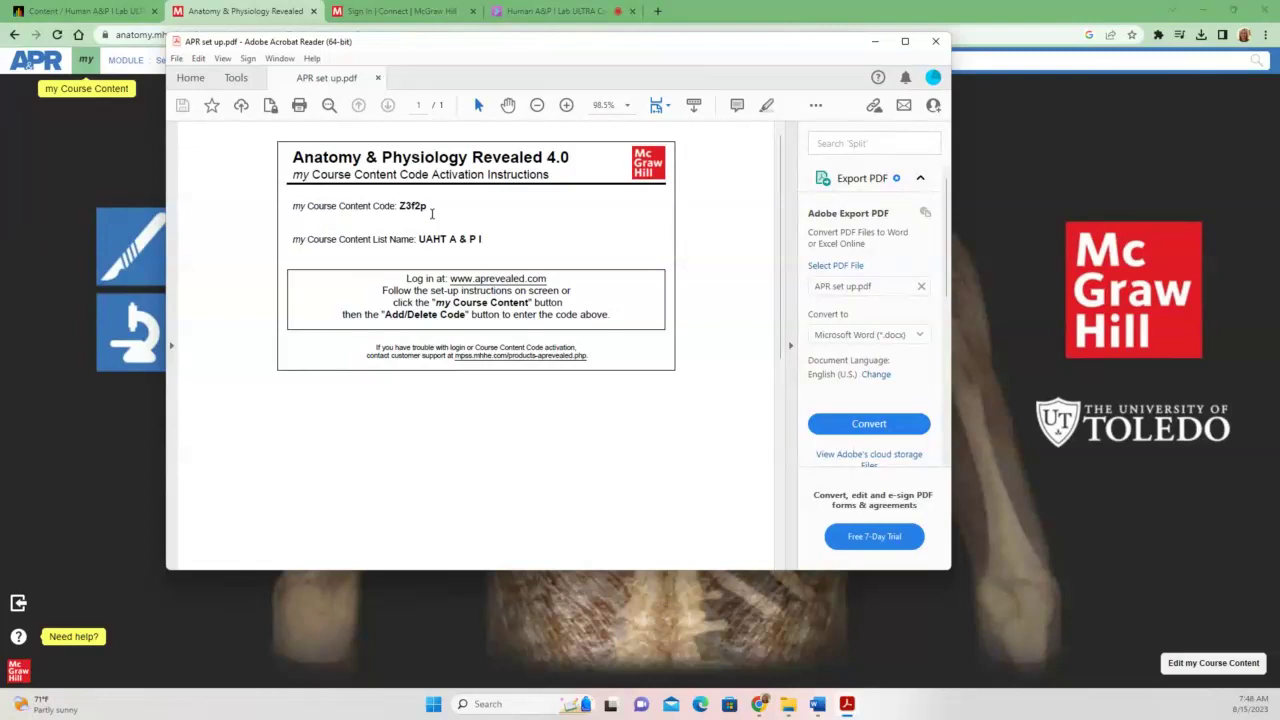
pyautogui.click(566, 105)
pyautogui.click(566, 105)
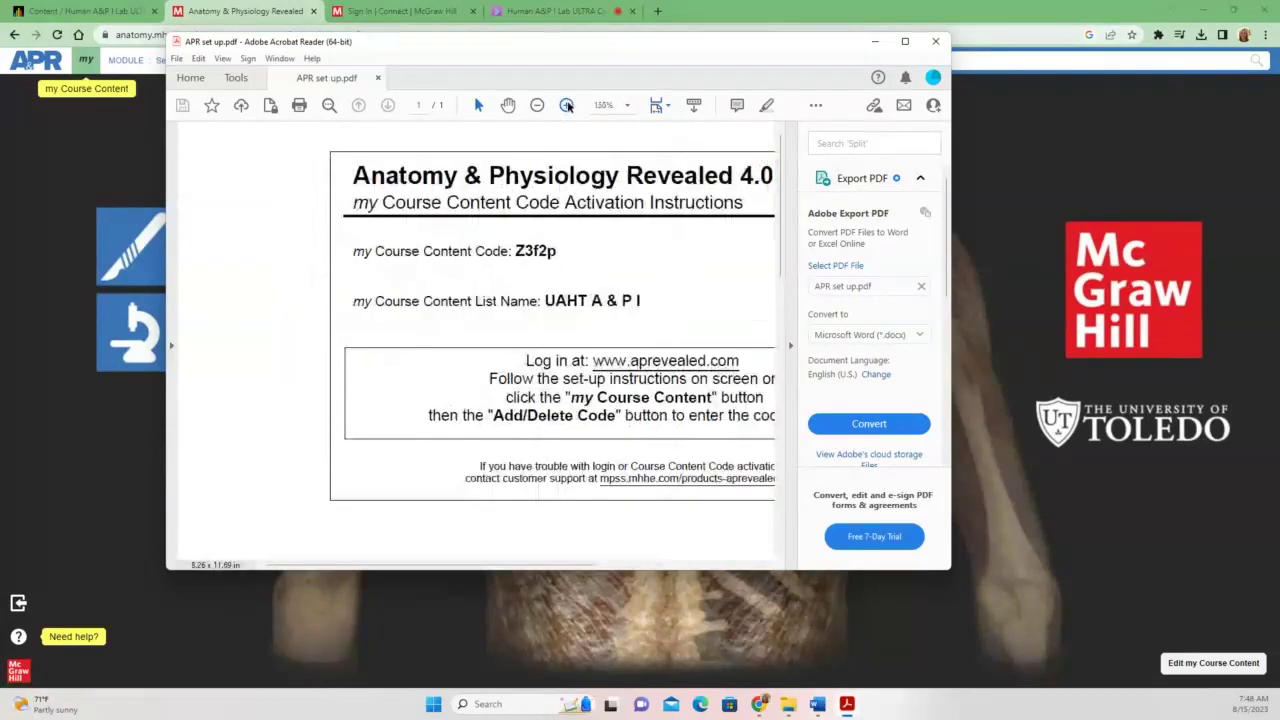
pyautogui.moveTo(580, 566); pyautogui.dragTo(690, 551)
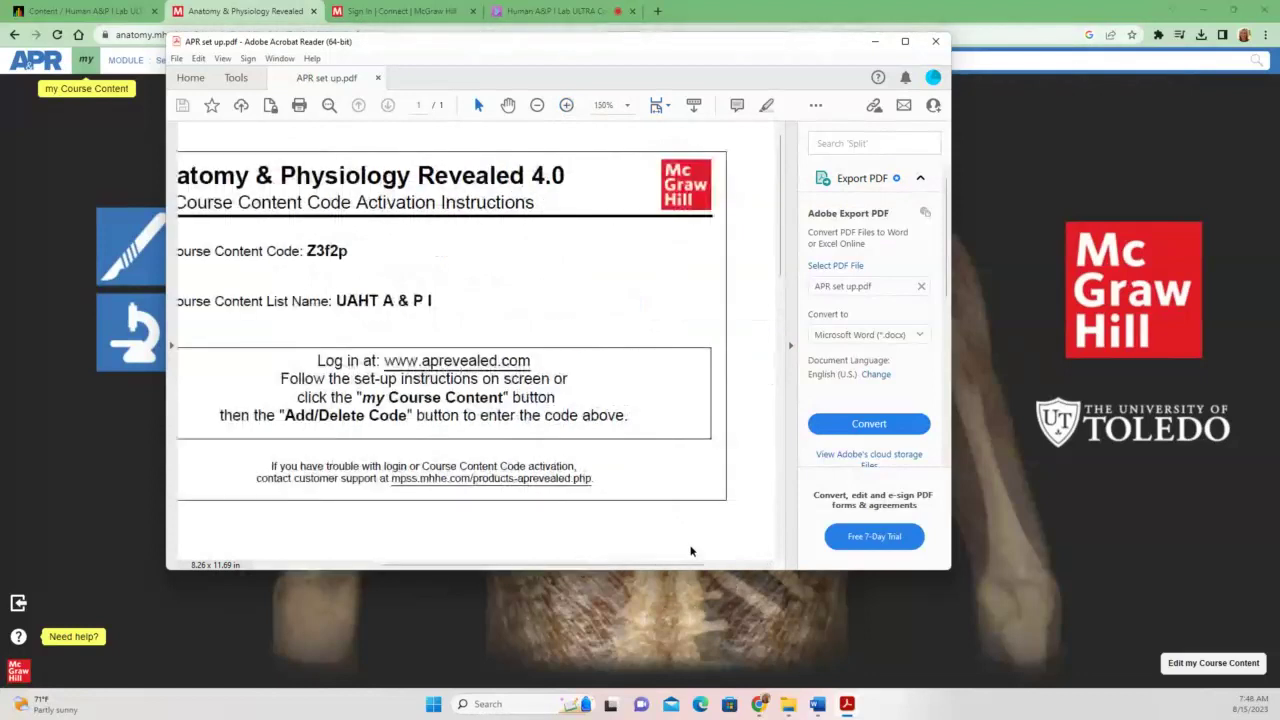
pyautogui.click(935, 41)
# Open the "MUST READ : Virtual Lab Information" document in the Blackboard course and review the APR set up.pdf instructions again.
pyautogui.hotkey('ctrl', 'shift', 'Tab')
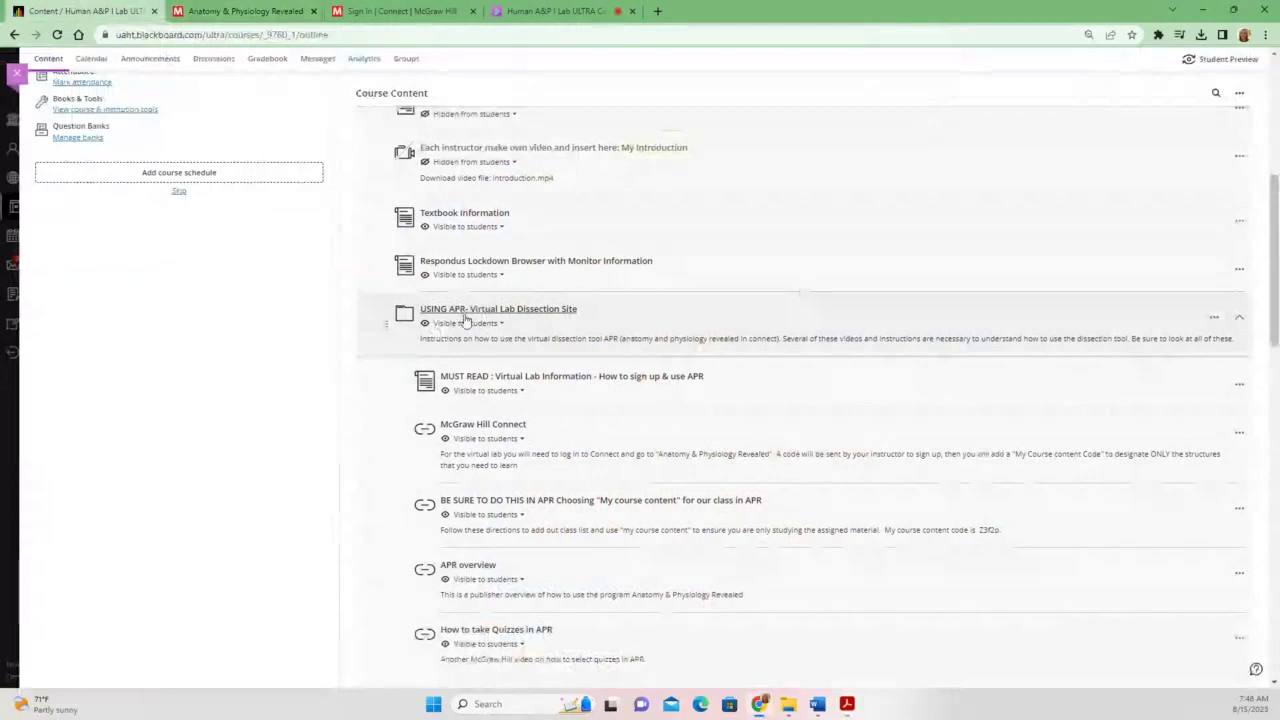
pyautogui.click(500, 378)
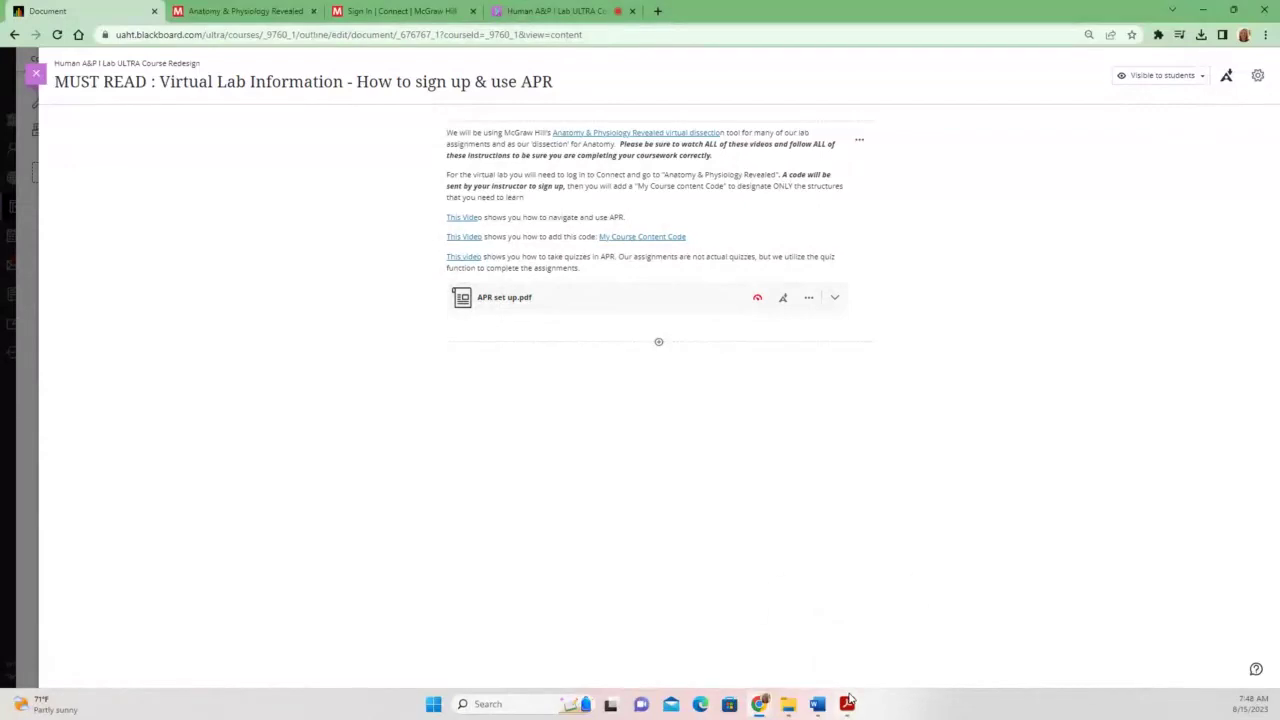
pyautogui.moveTo(850, 700)
pyautogui.click(840, 635)
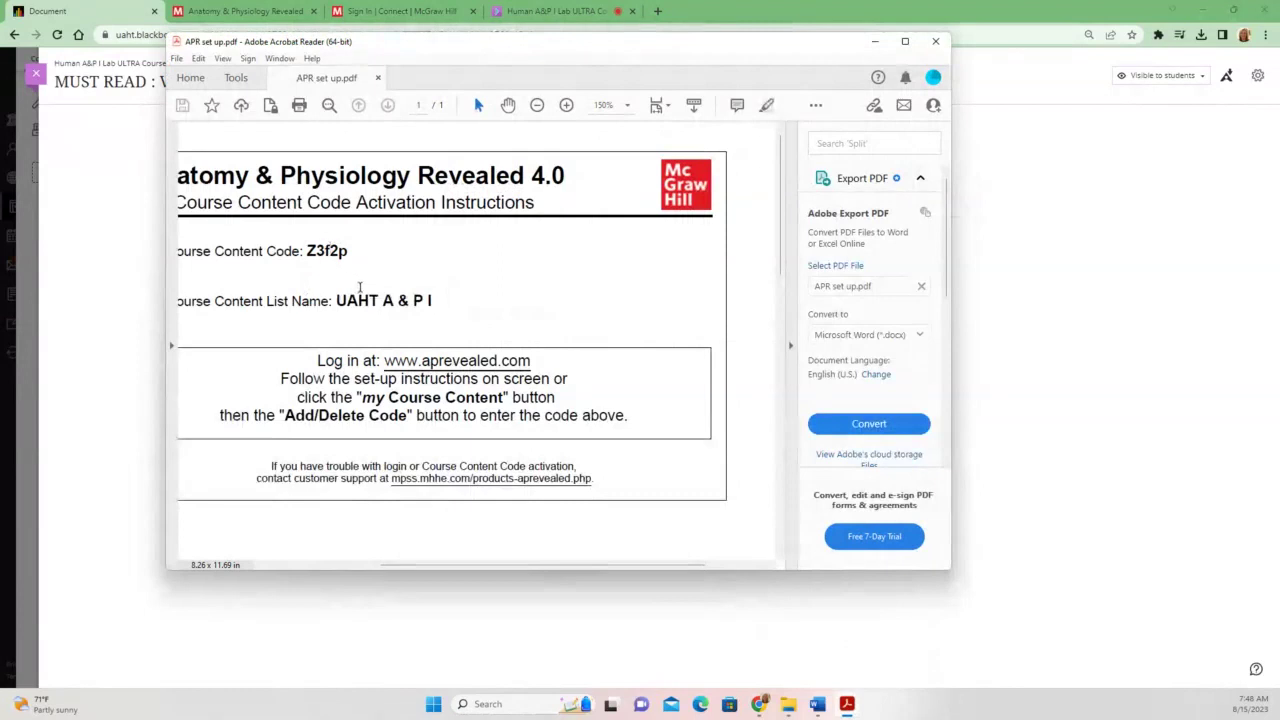
pyautogui.click(111, 303)
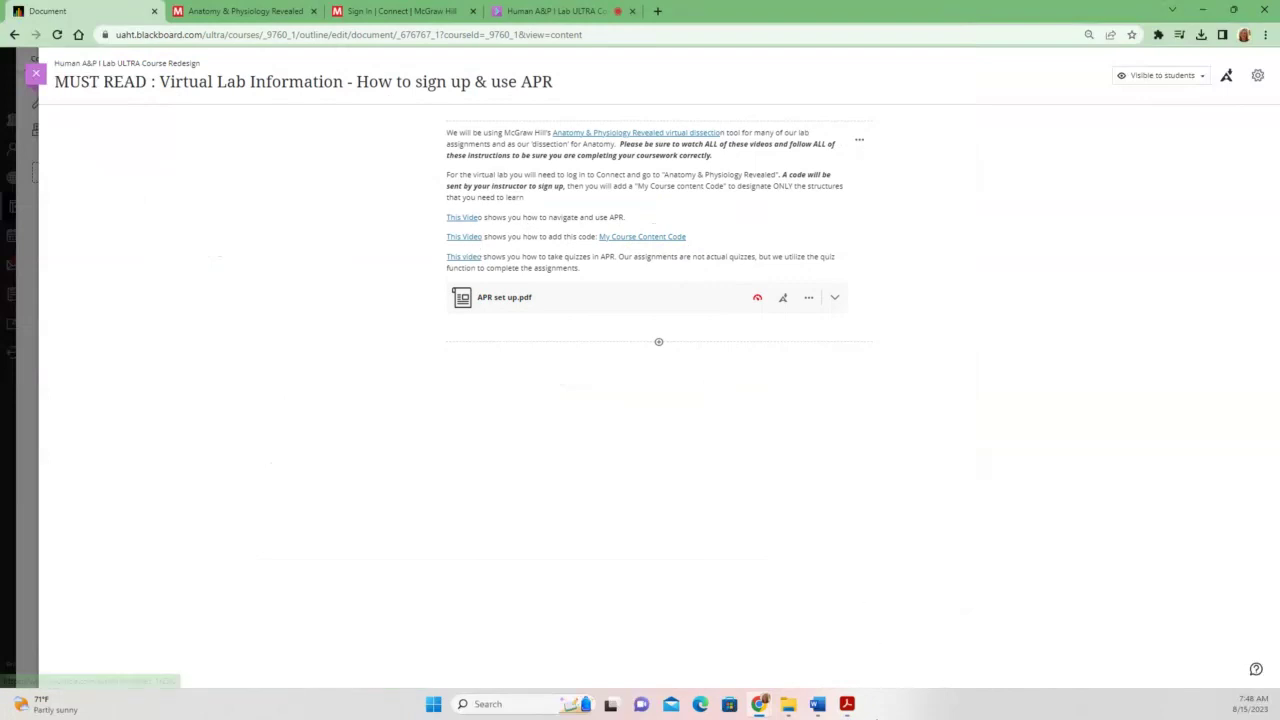
pyautogui.click(847, 704)
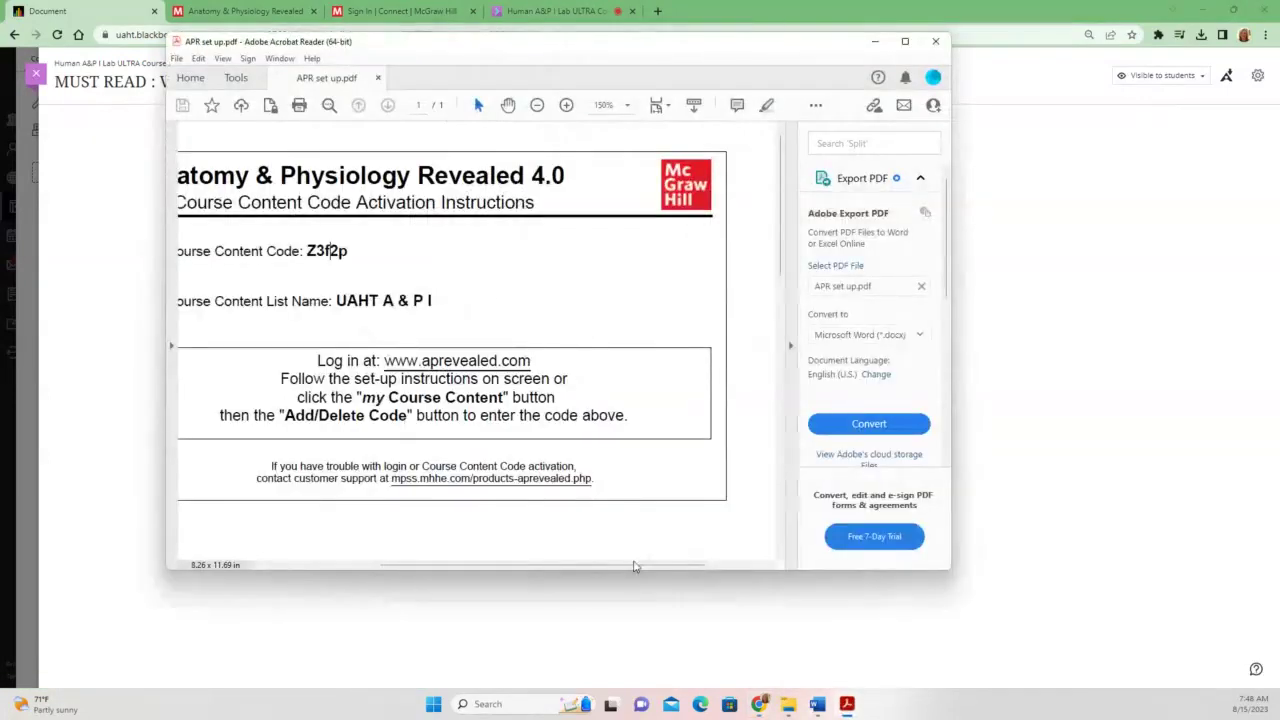
pyautogui.moveTo(638, 572); pyautogui.dragTo(557, 554)
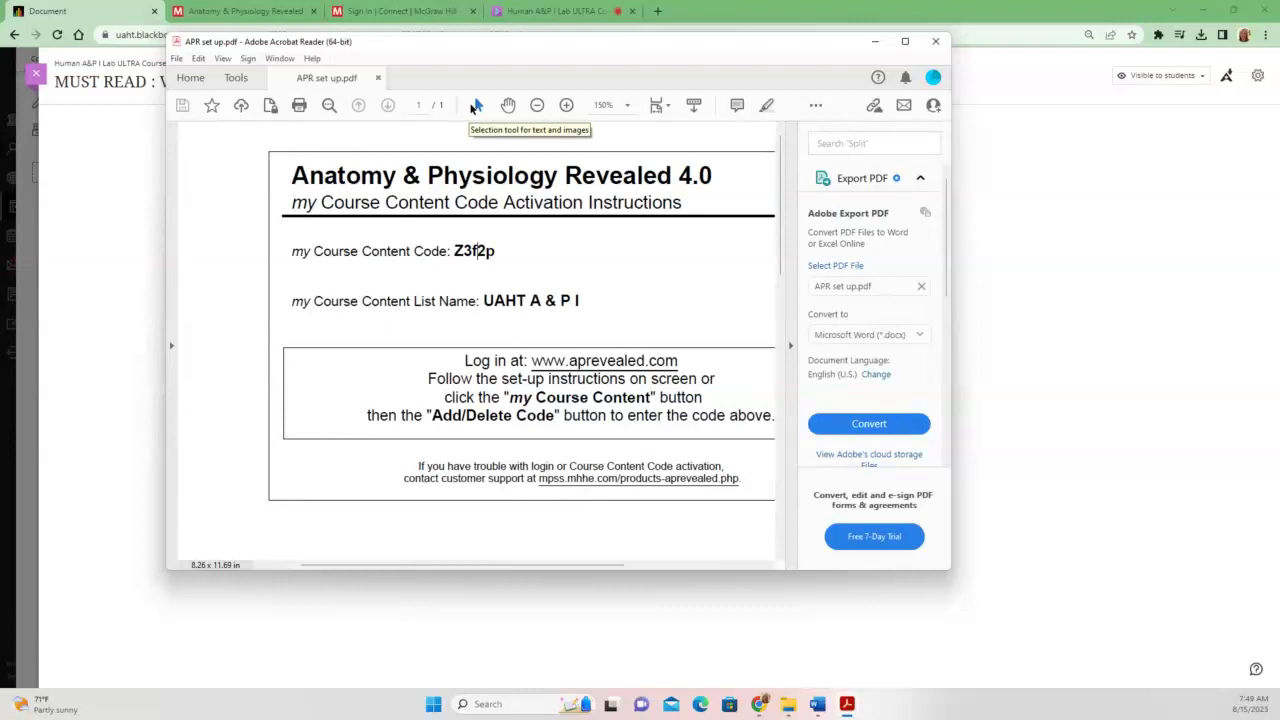
# View the McGraw Hill Connect sign-in page and load the 6. Muscular module in Anatomy & Physiology Revealed.
pyautogui.click(390, 10)
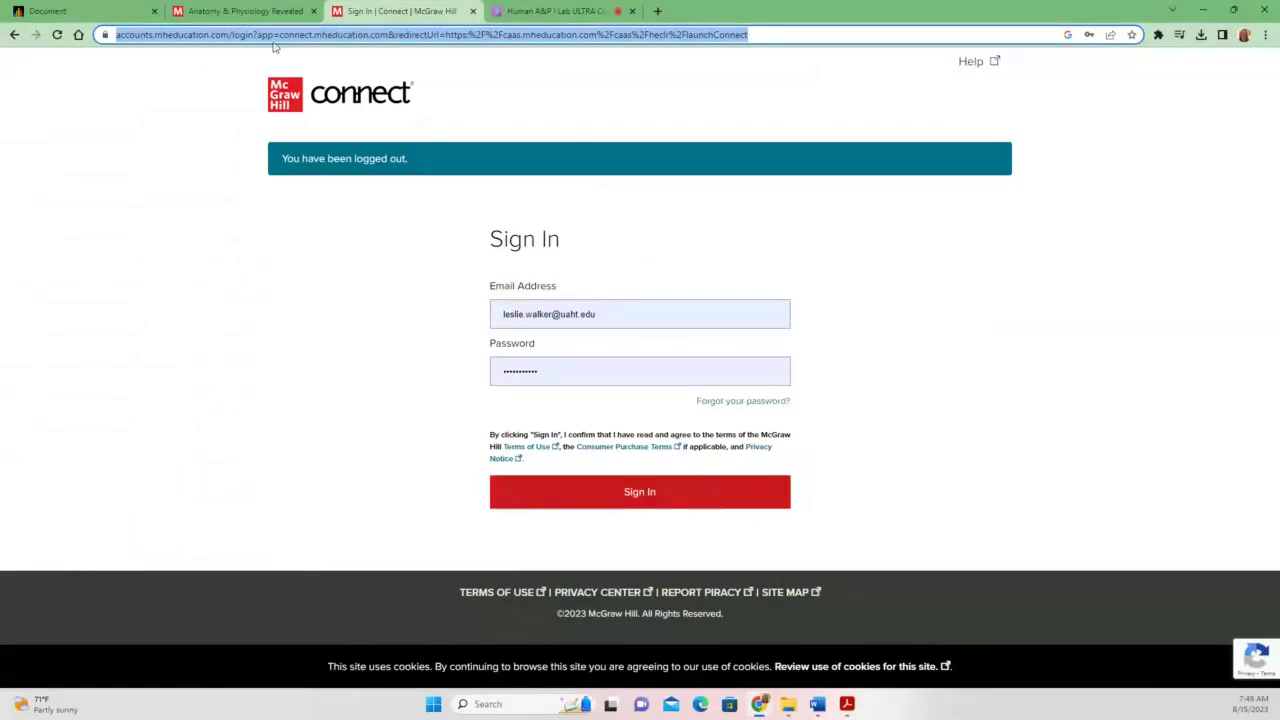
pyautogui.click(272, 11)
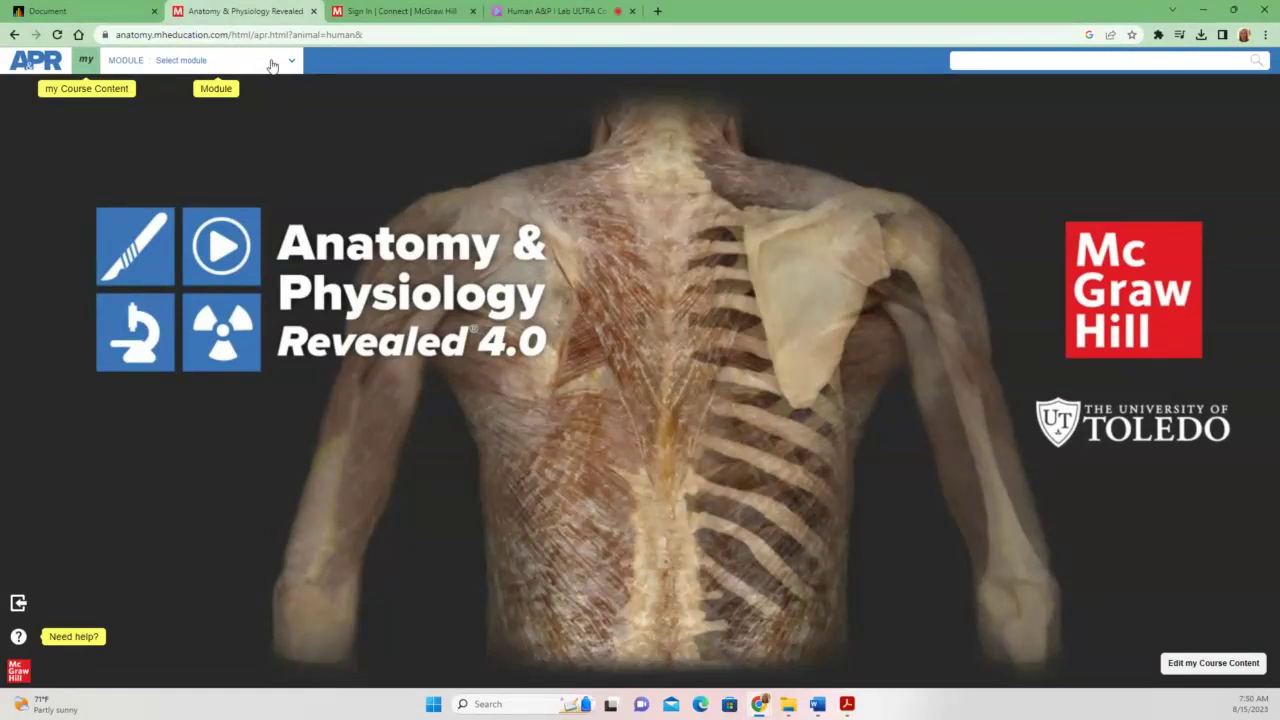
pyautogui.click(272, 62)
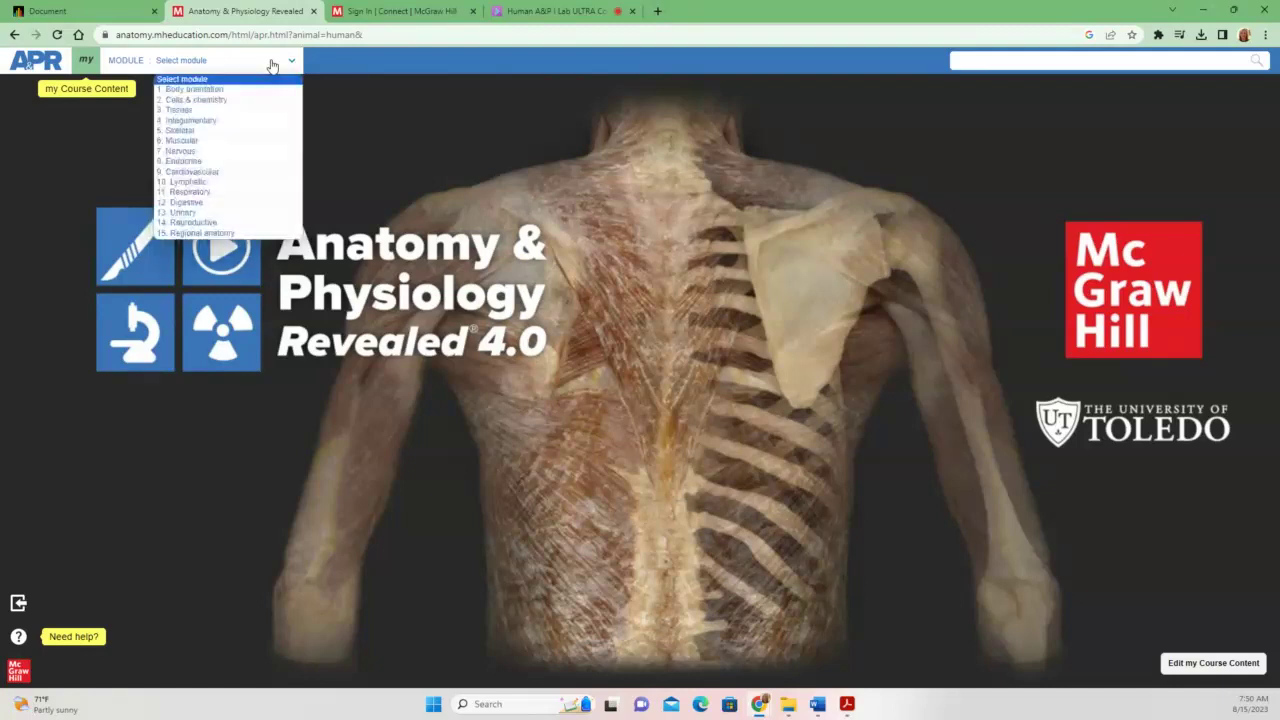
pyautogui.click(183, 141)
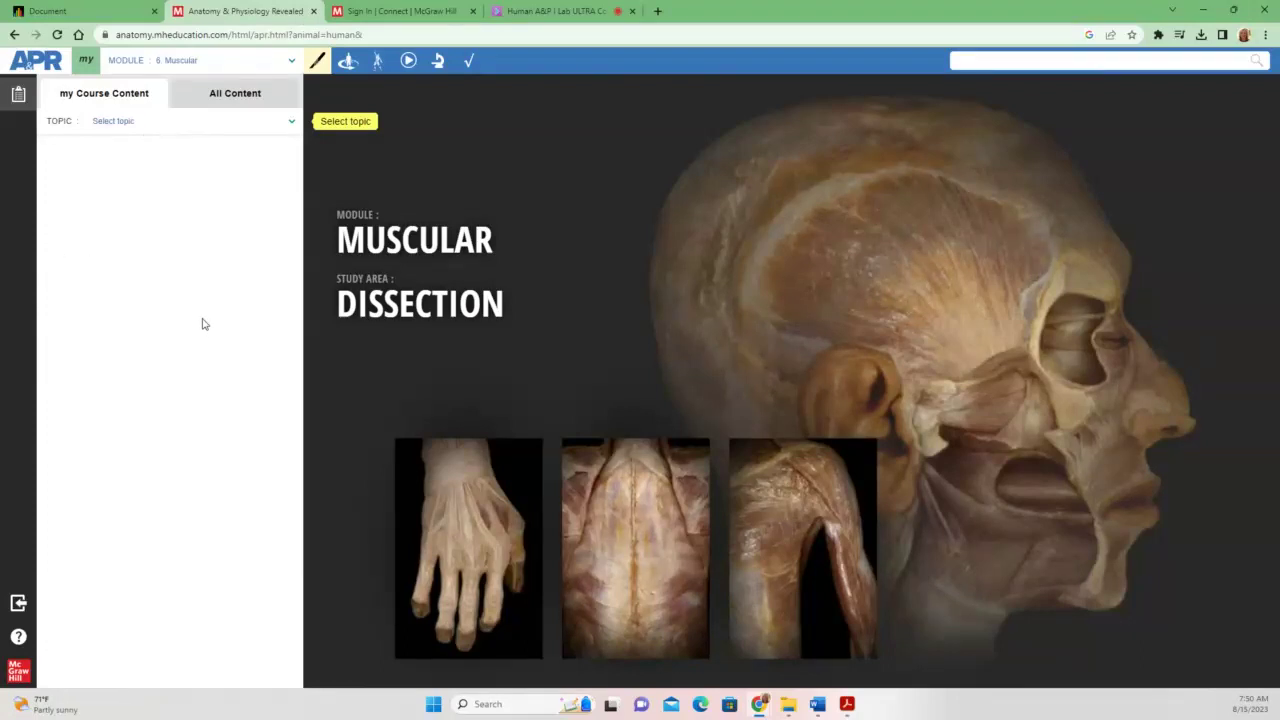
# Show the Head and neck topic in Anterior view and highlight the scalene and frontalis muscles.
pyautogui.click(214, 127)
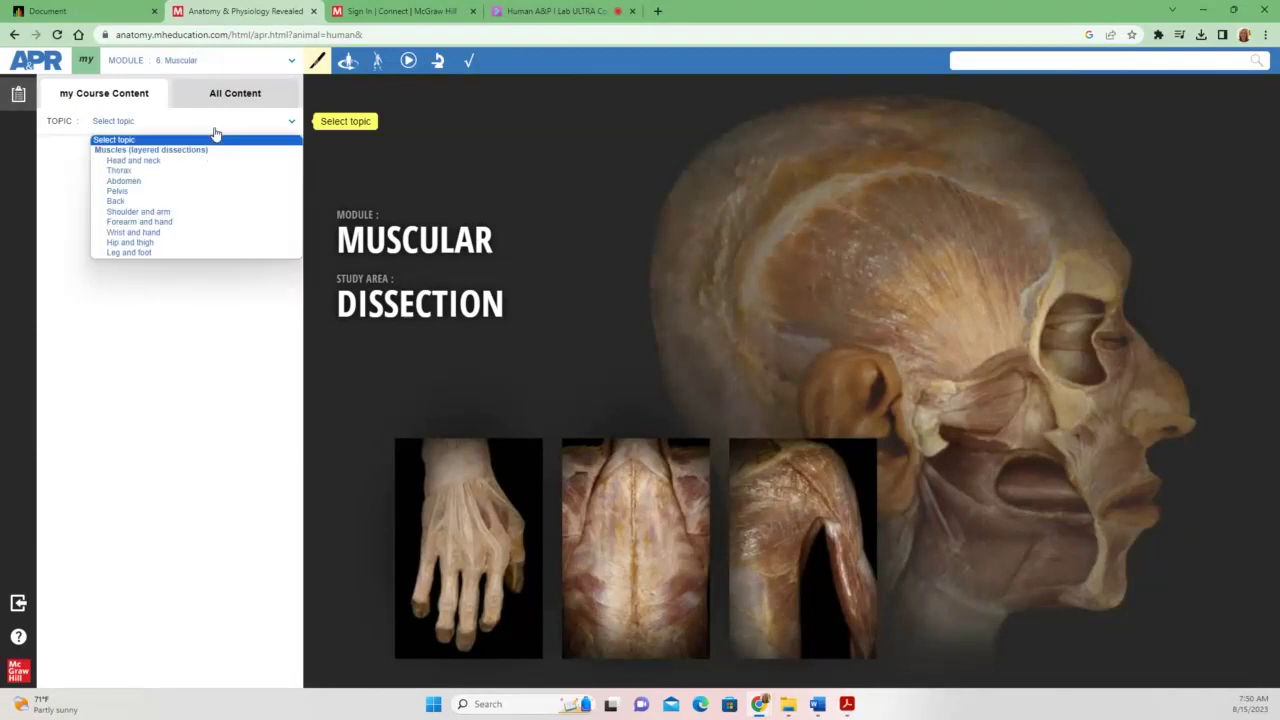
pyautogui.click(163, 164)
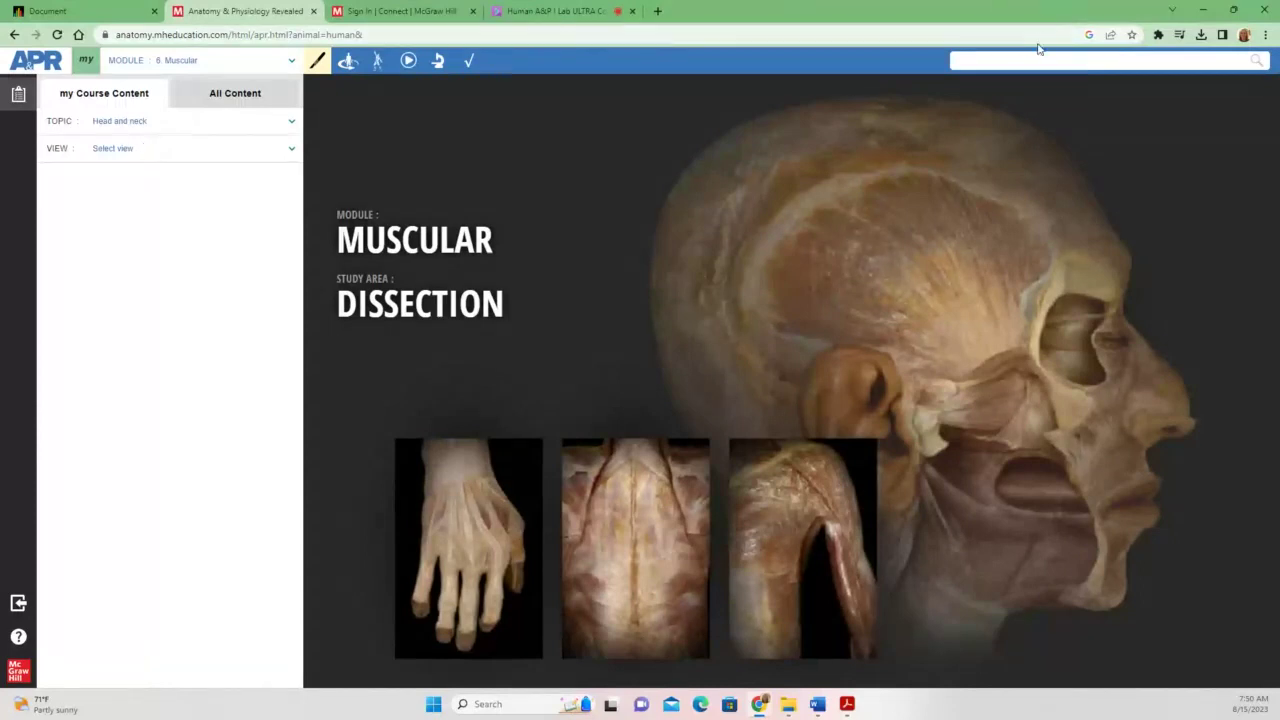
pyautogui.click(174, 150)
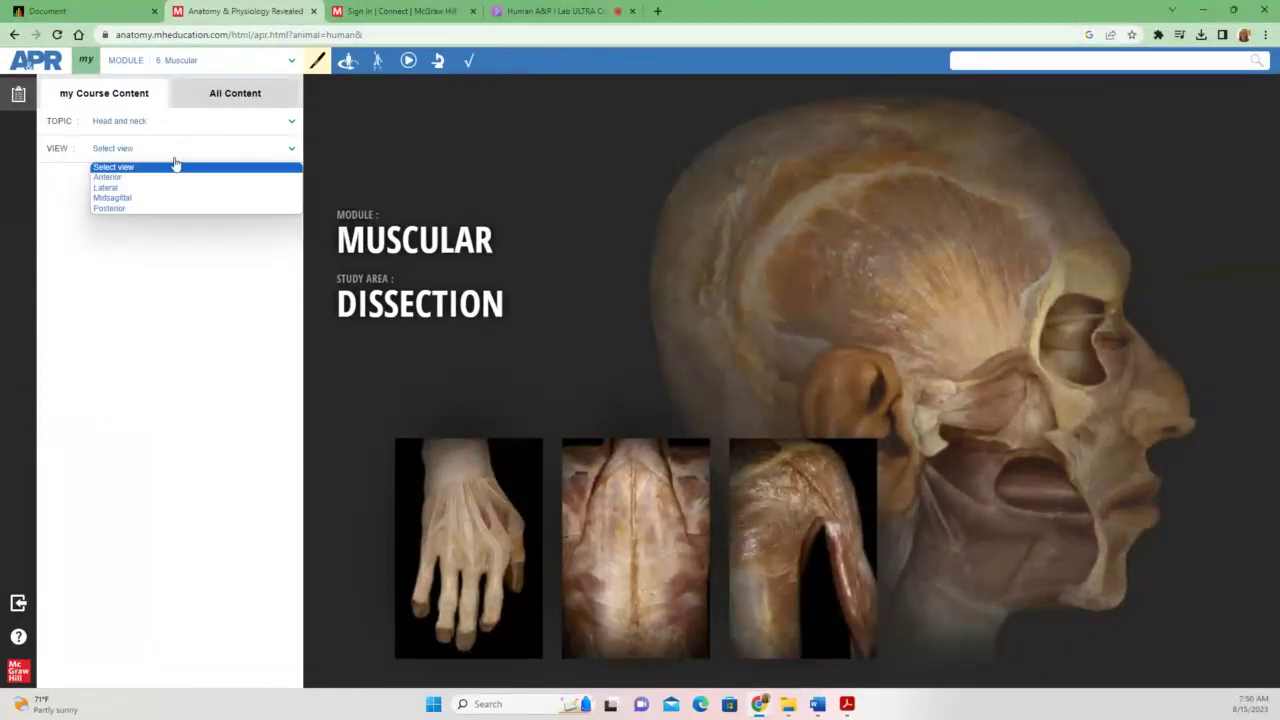
pyautogui.click(169, 186)
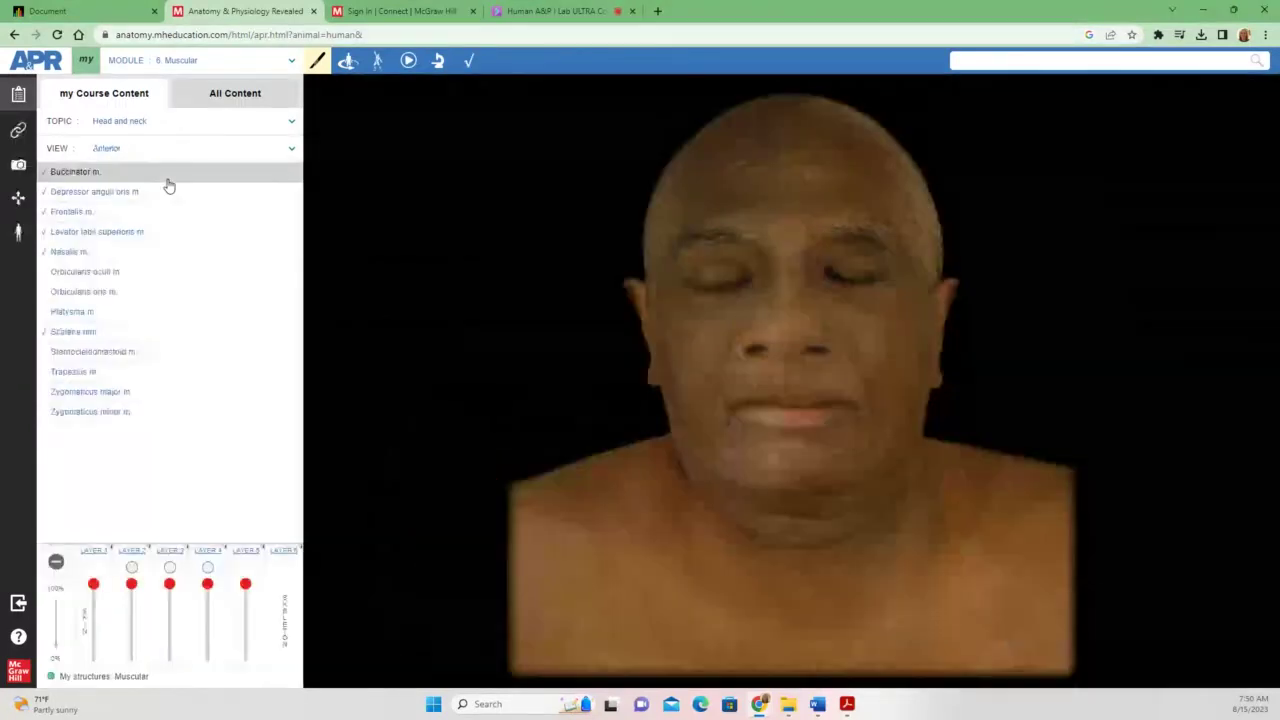
pyautogui.click(75, 333)
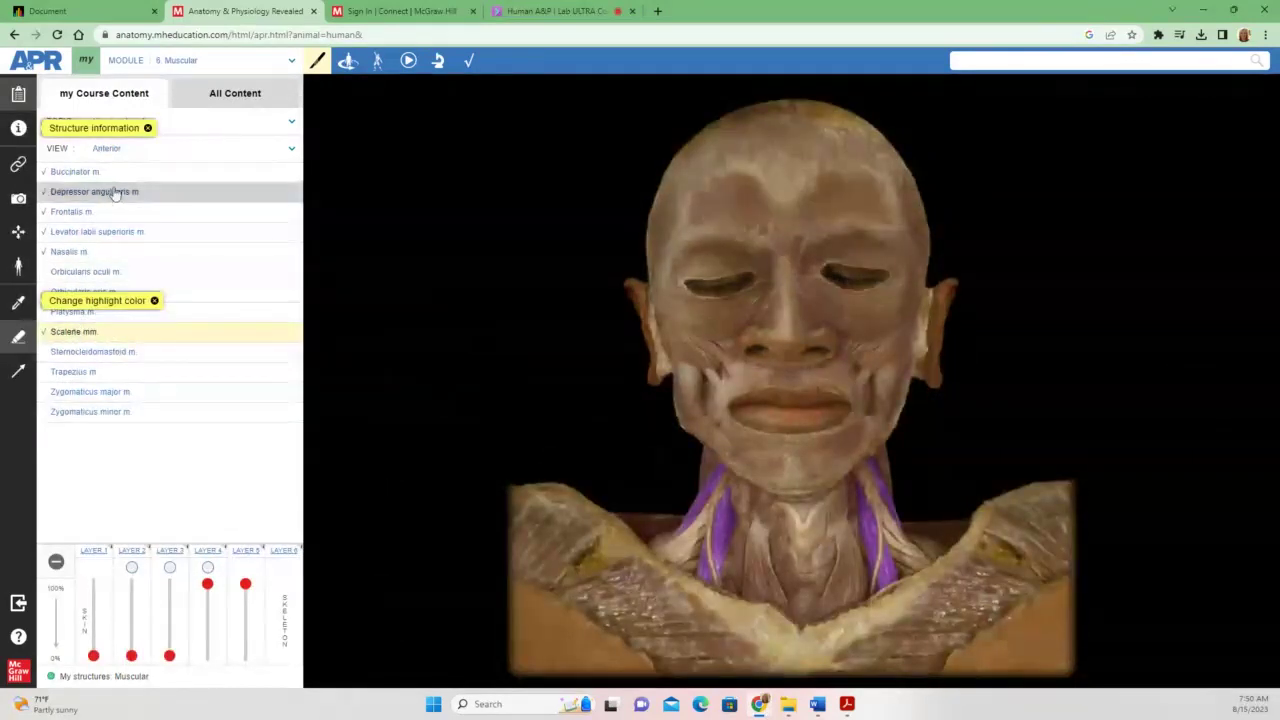
pyautogui.click(84, 213)
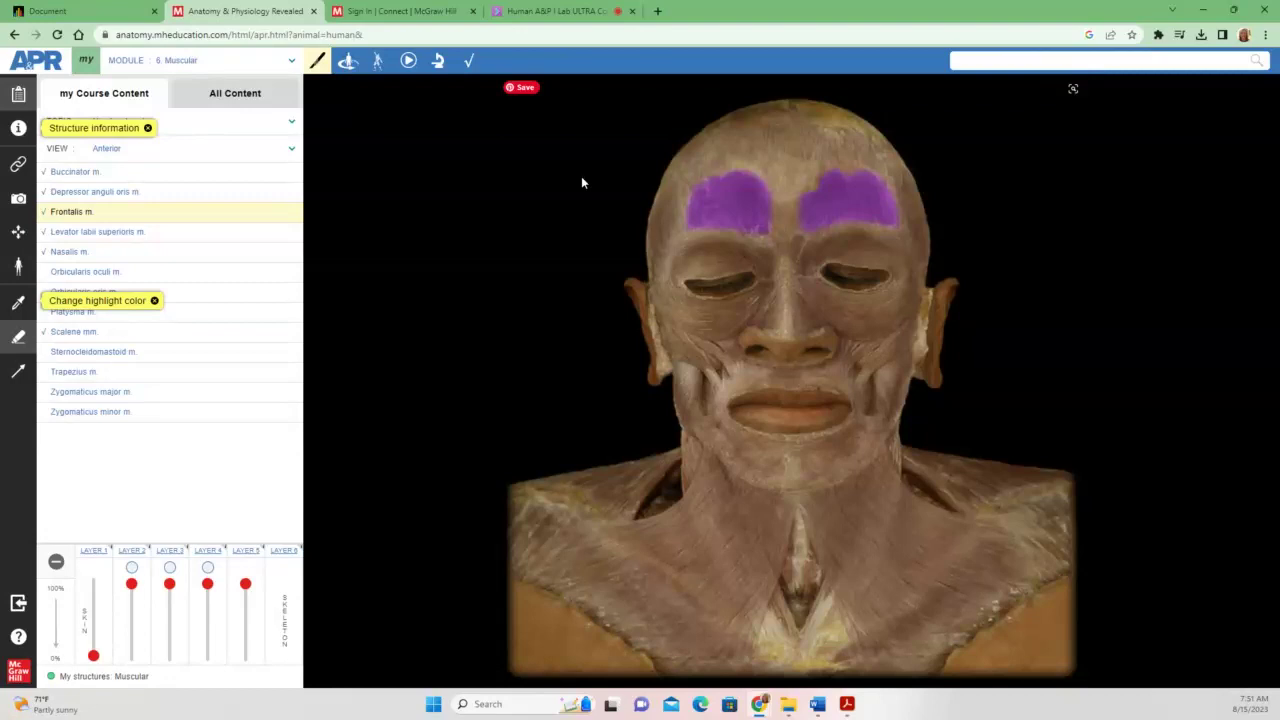
# Change the head and neck dissection to Lateral view and highlight the lateral pterygoid and levator labii superioris muscles.
pyautogui.click(226, 149)
pyautogui.click(150, 189)
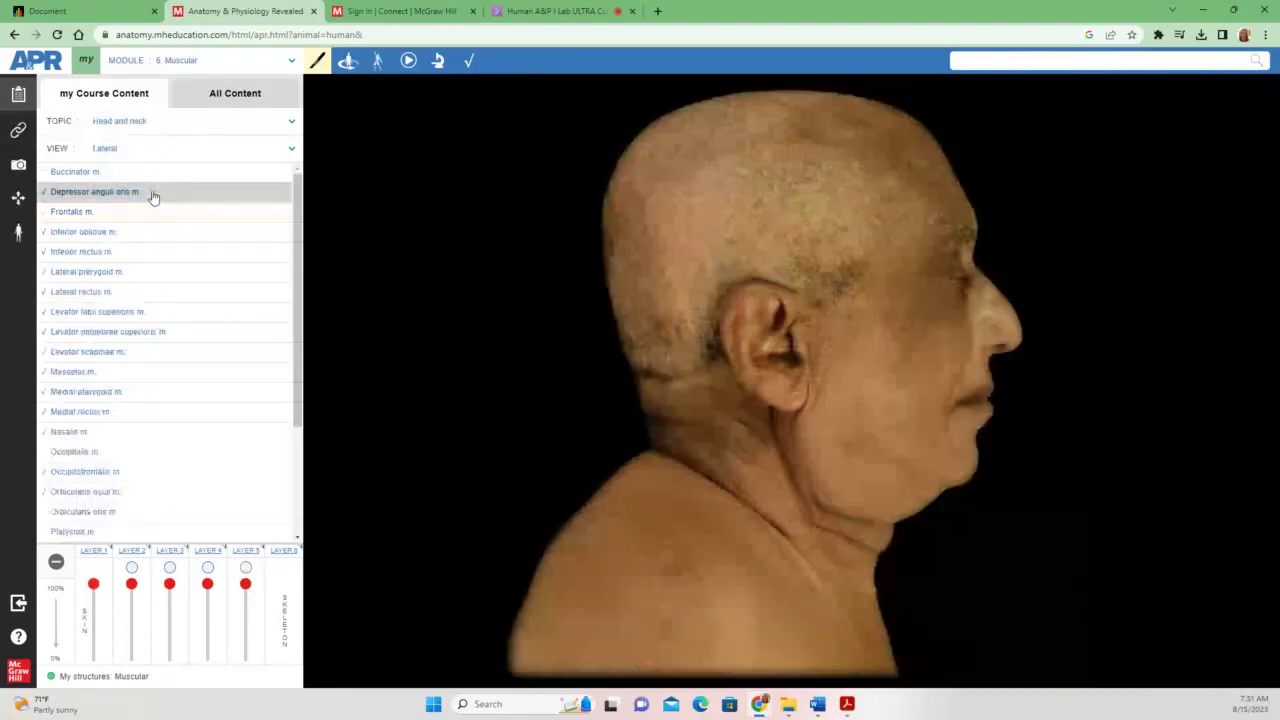
pyautogui.click(76, 273)
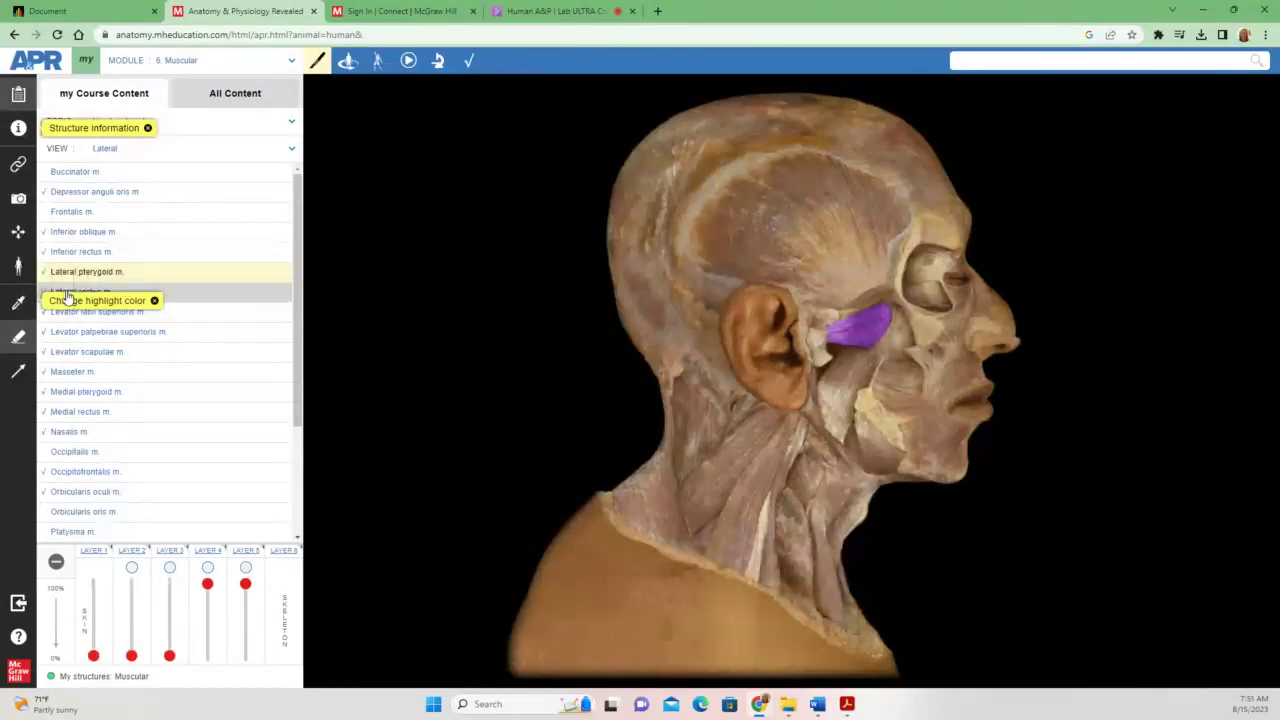
pyautogui.click(66, 312)
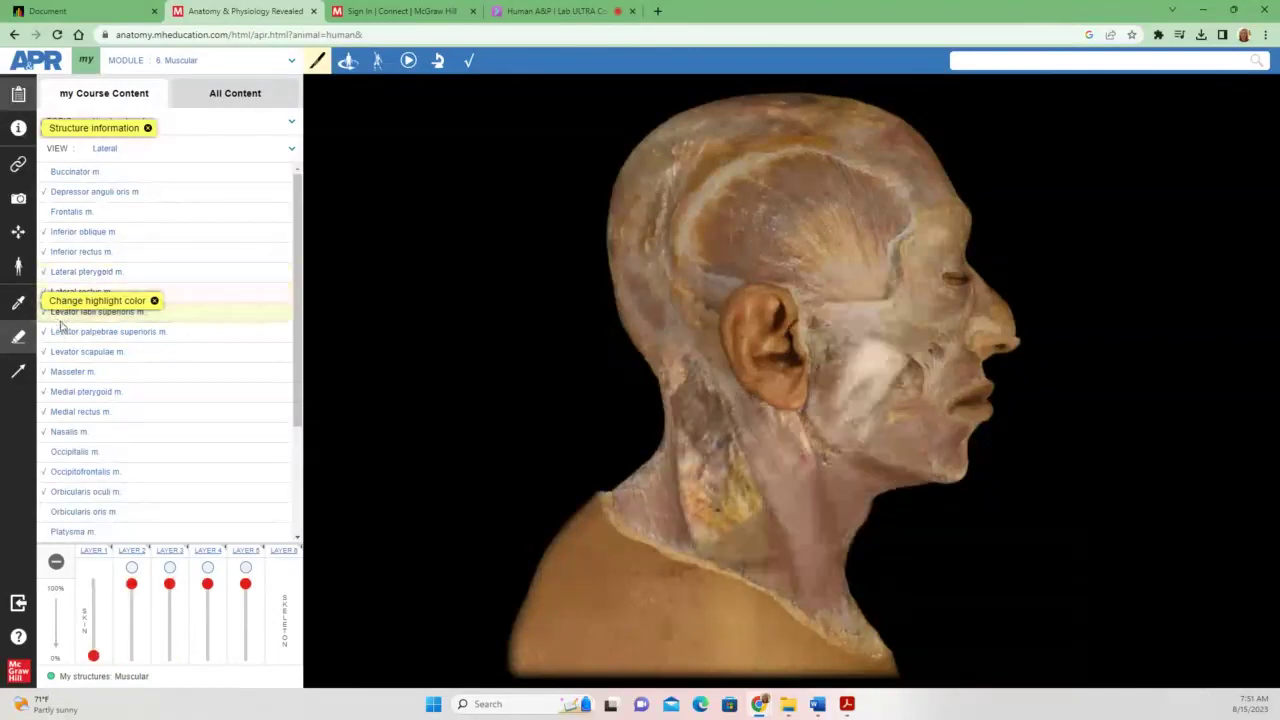
# Change to Posterior view, highlight the splenius capitis, splenius cervicis and sternocleidomastoid muscles, and look through the available dissection topics.
pyautogui.click(150, 147)
pyautogui.click(117, 210)
pyautogui.click(98, 236)
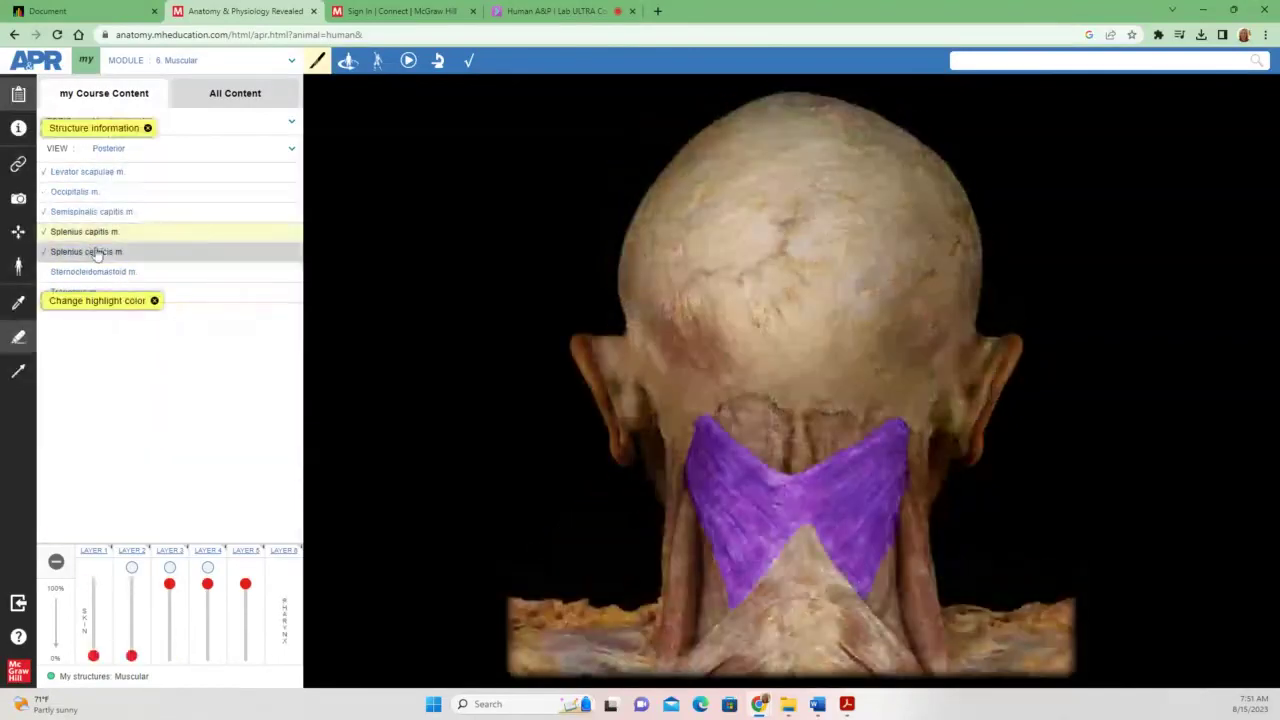
pyautogui.click(94, 251)
pyautogui.click(93, 271)
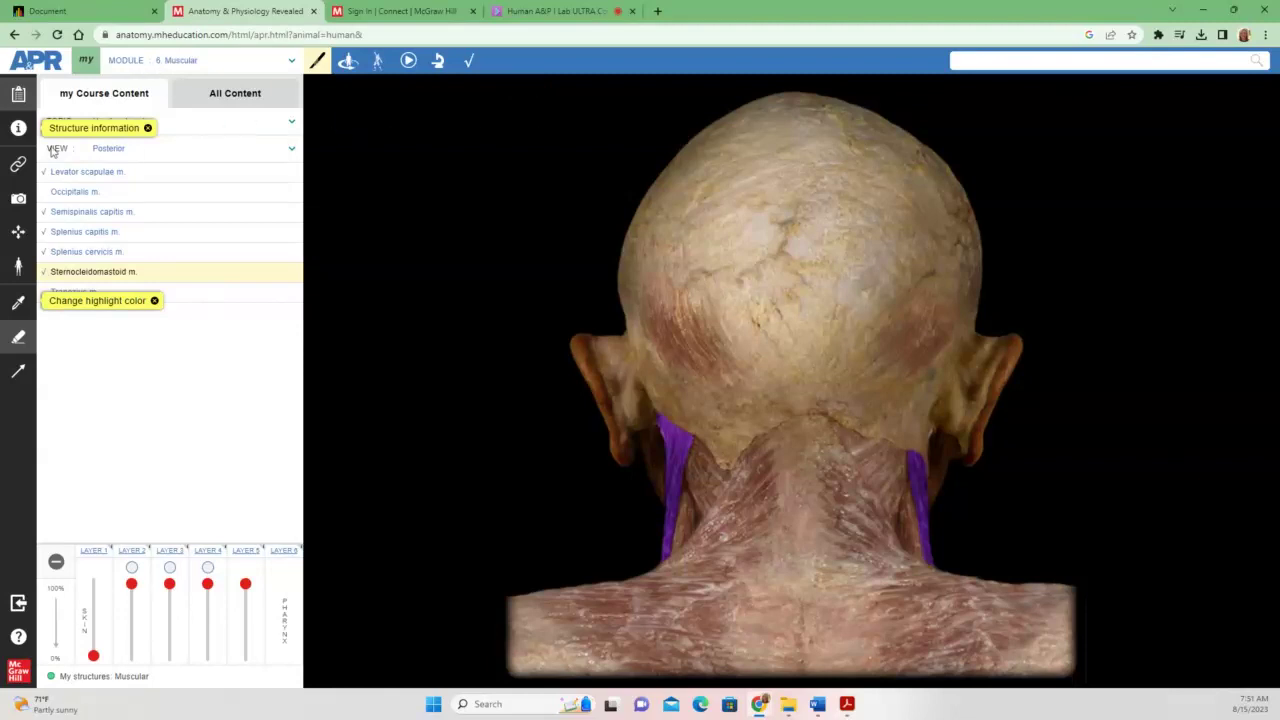
pyautogui.click(148, 128)
pyautogui.click(213, 124)
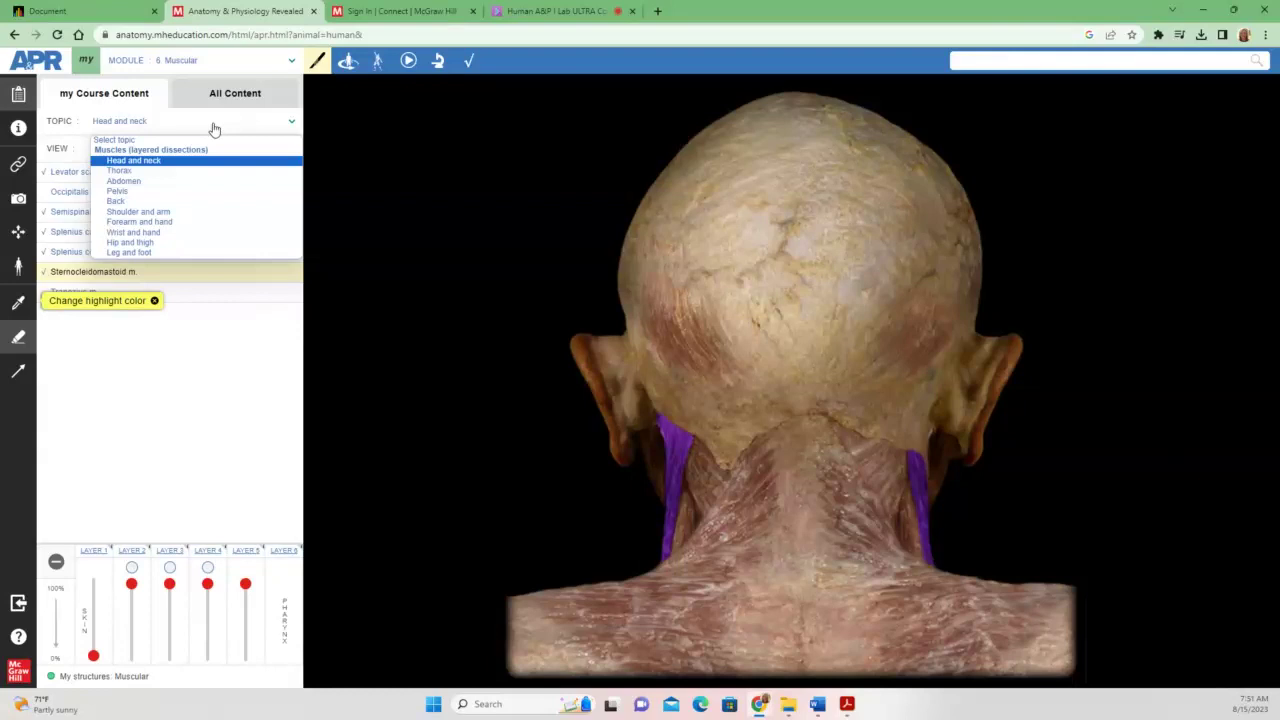
# Open the quiz area of the Muscular module and choose the My structures topic with the Head and neck region.
pyautogui.click(478, 64)
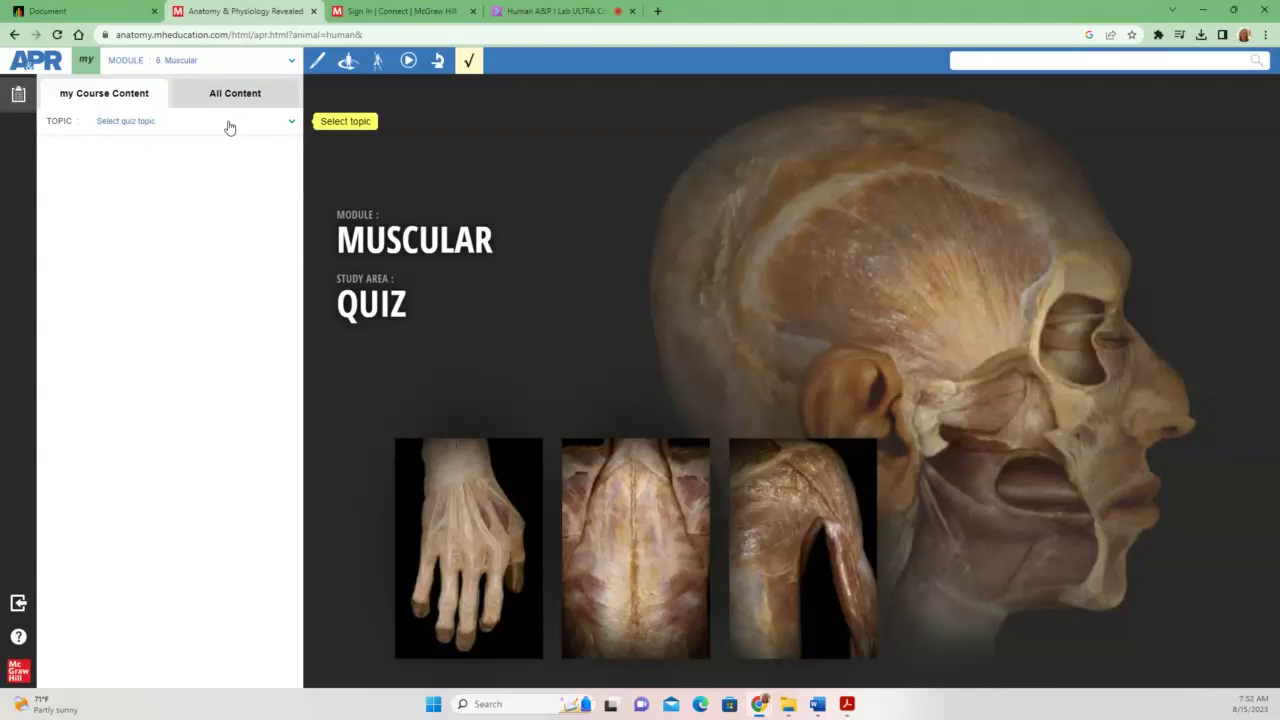
pyautogui.click(229, 126)
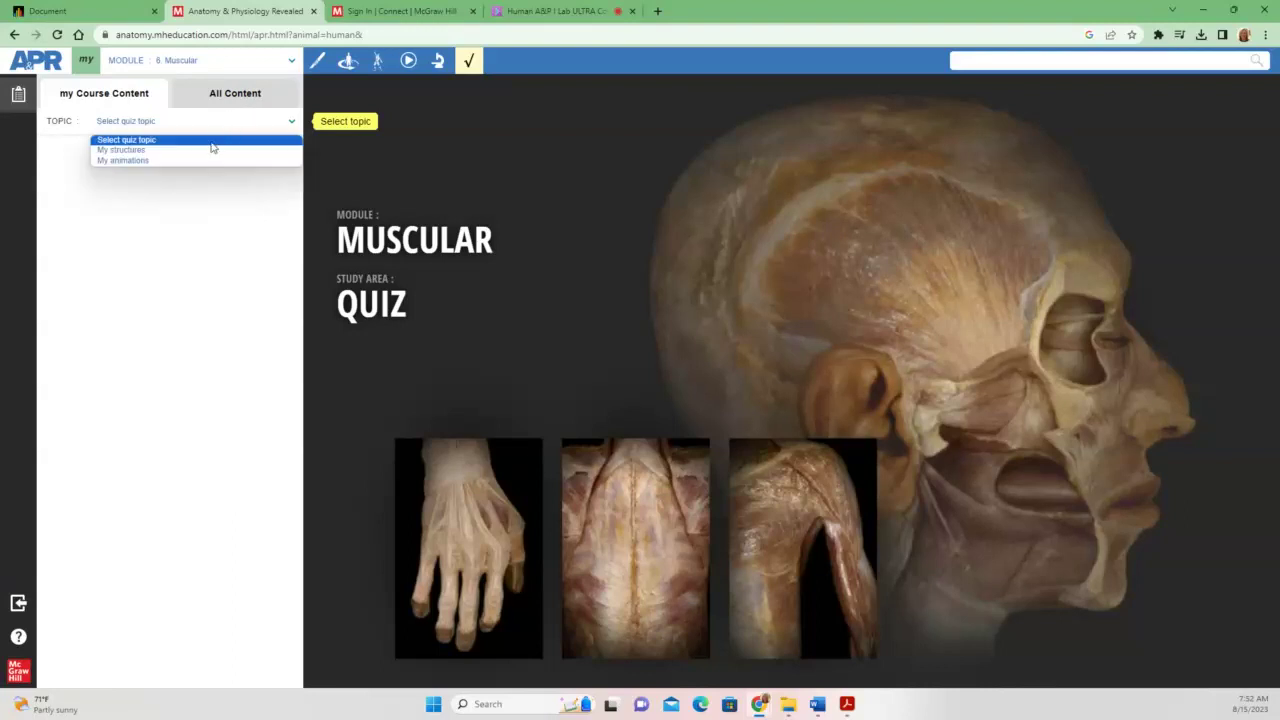
pyautogui.click(209, 150)
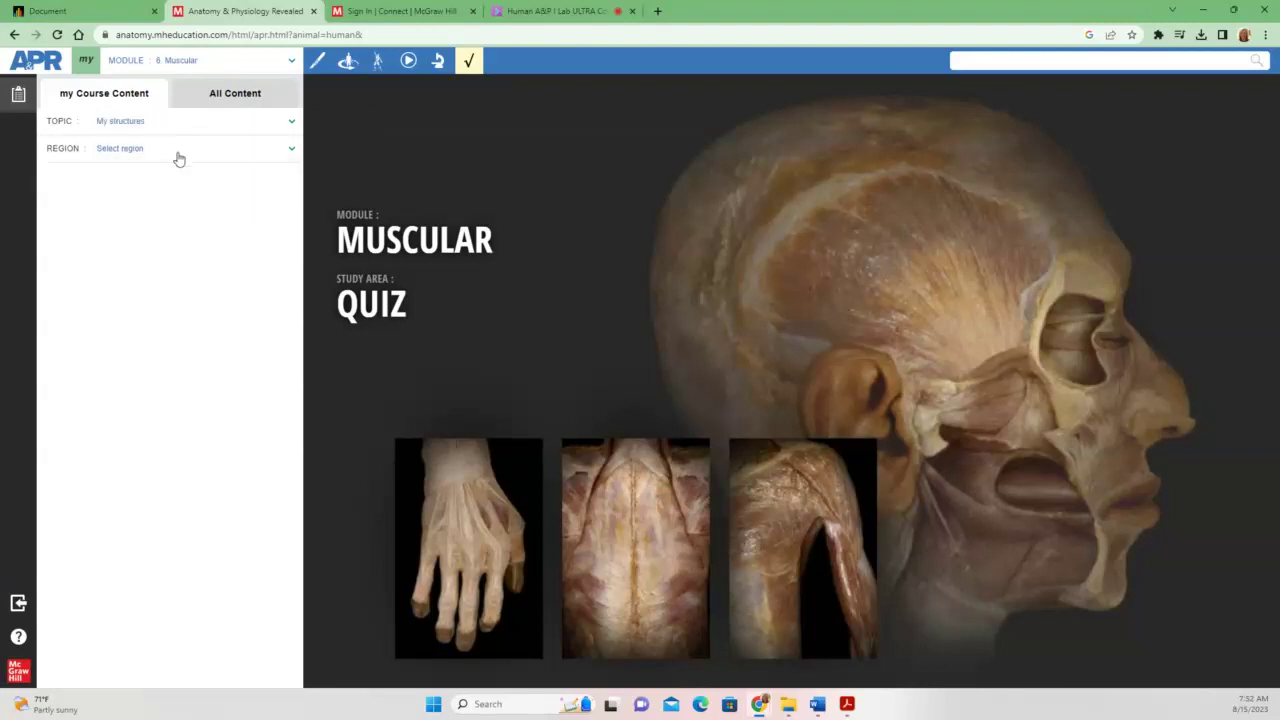
pyautogui.click(177, 157)
pyautogui.click(160, 187)
# Start a Click to identify quiz with 10 questions and answer the first by identifying the sternocleidomastoid muscle.
pyautogui.click(162, 181)
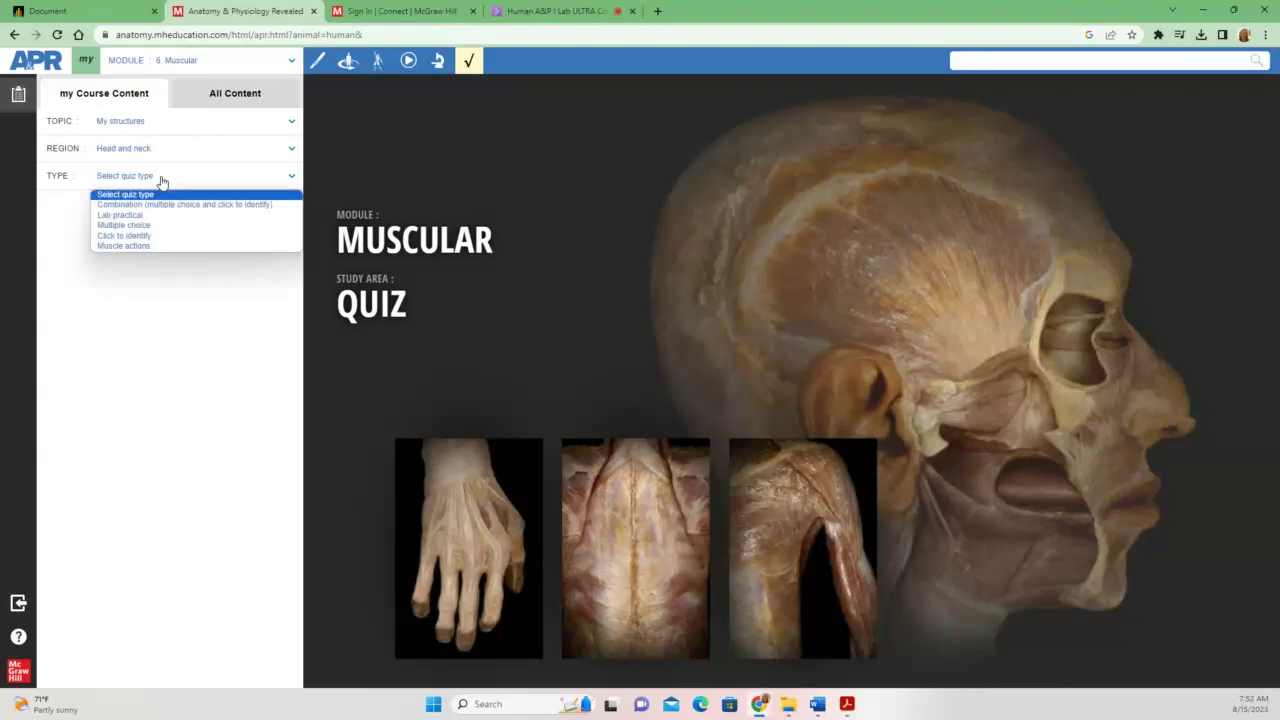
pyautogui.click(155, 236)
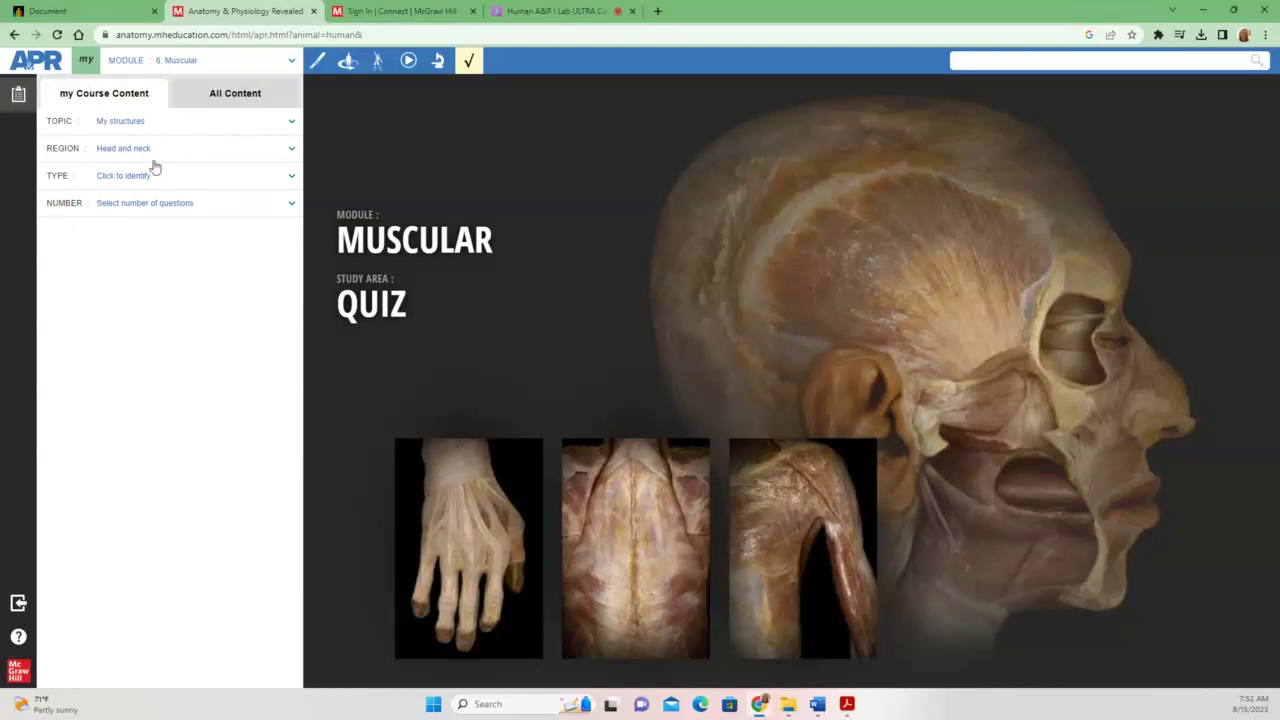
pyautogui.click(128, 204)
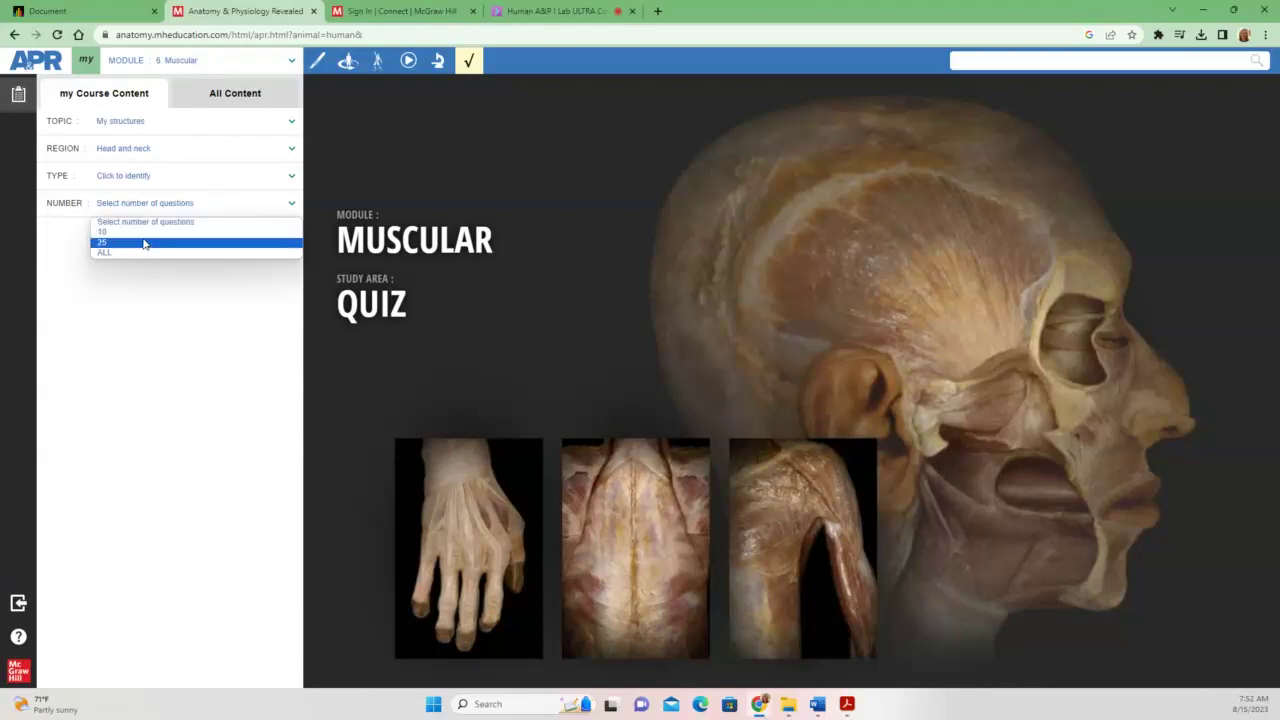
pyautogui.click(143, 233)
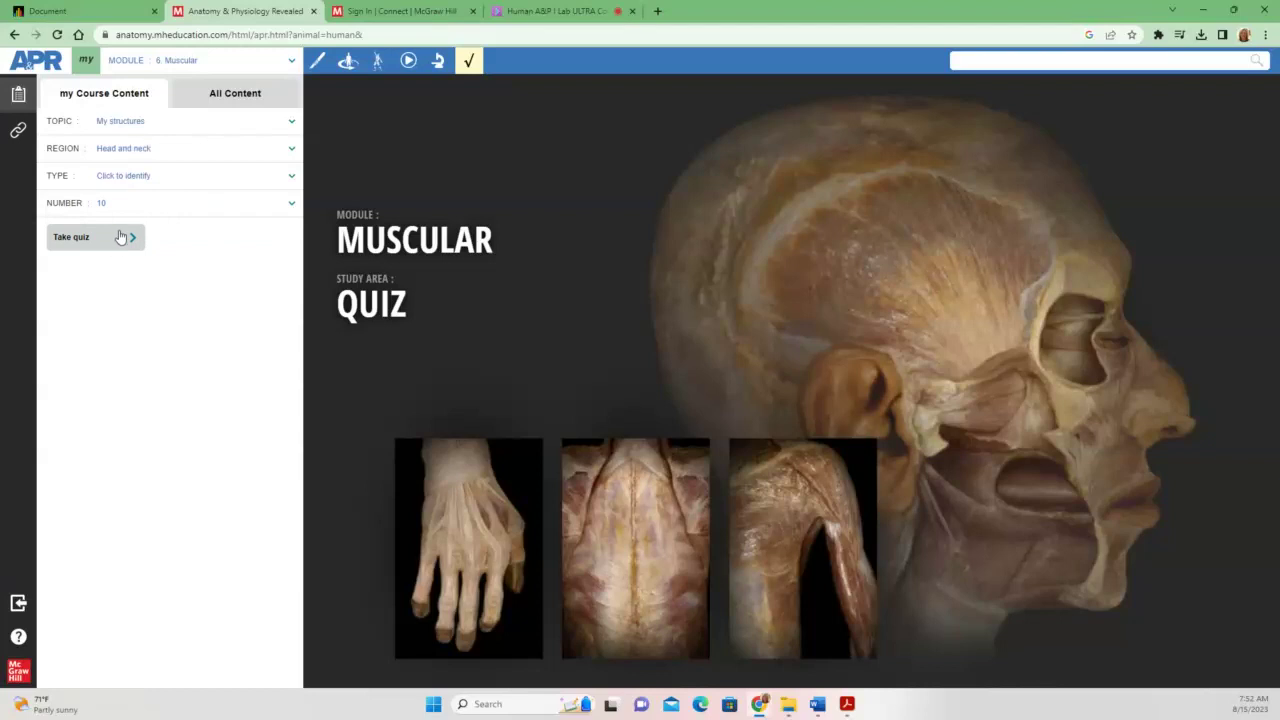
pyautogui.click(101, 246)
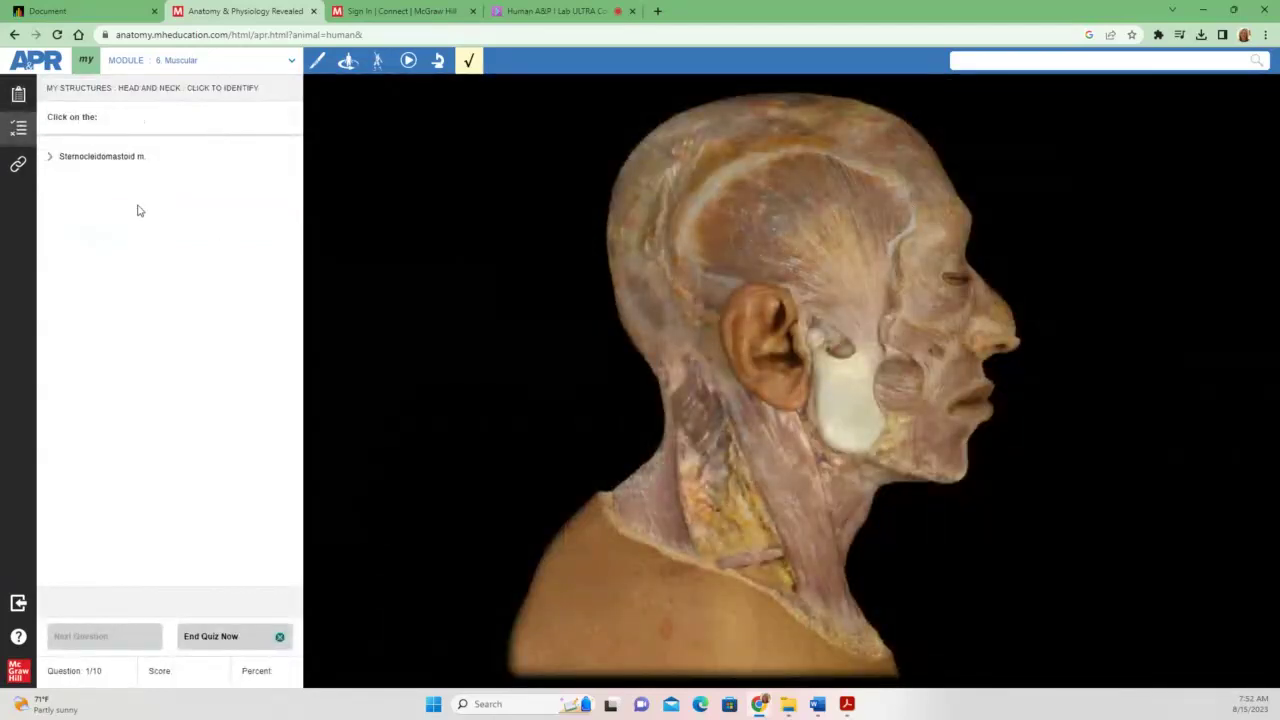
pyautogui.click(798, 495)
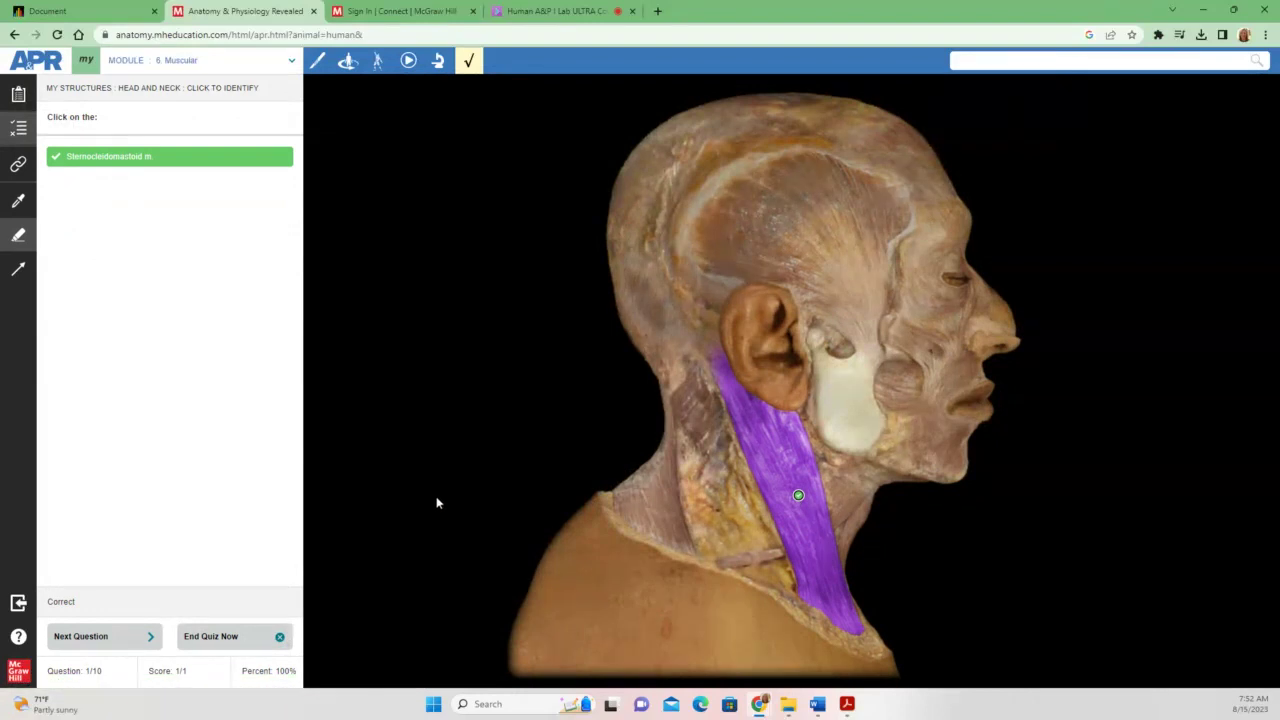
# Answer quiz questions 2 to 4 by marking the orbicularis oris, depressor anguli oris and frontalis muscles on the dissection images.
pyautogui.click(143, 647)
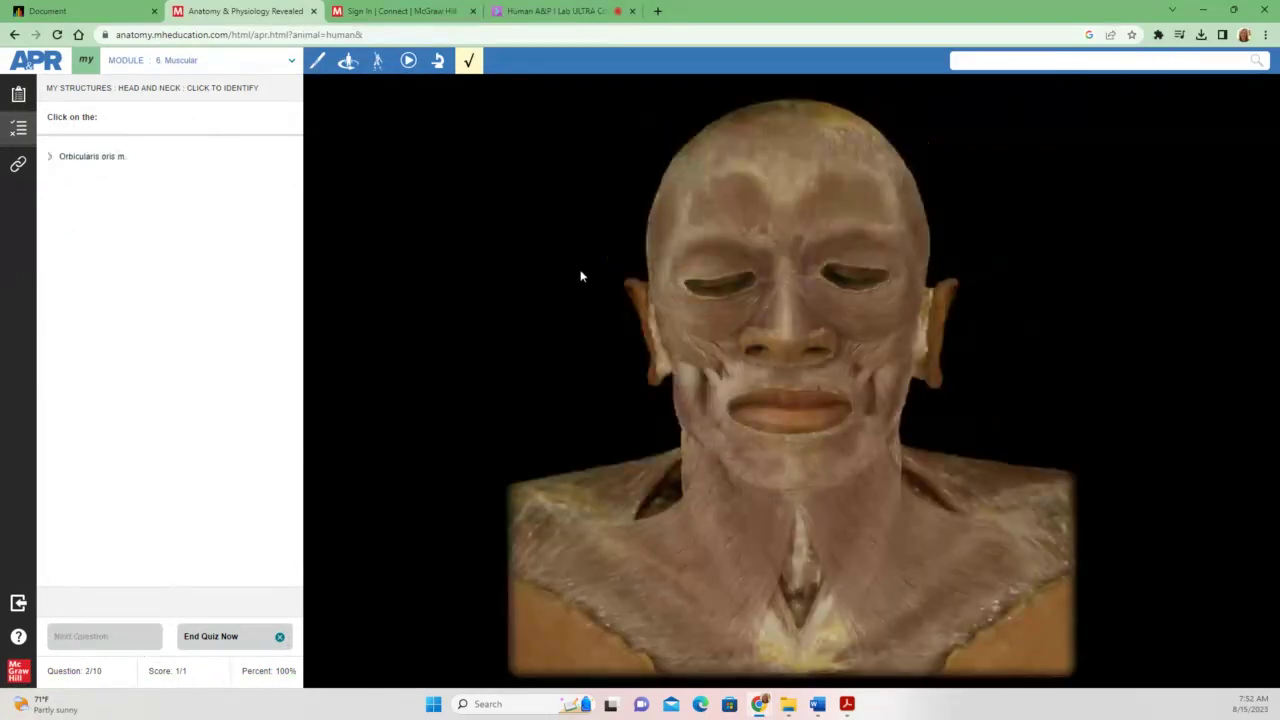
pyautogui.click(757, 310)
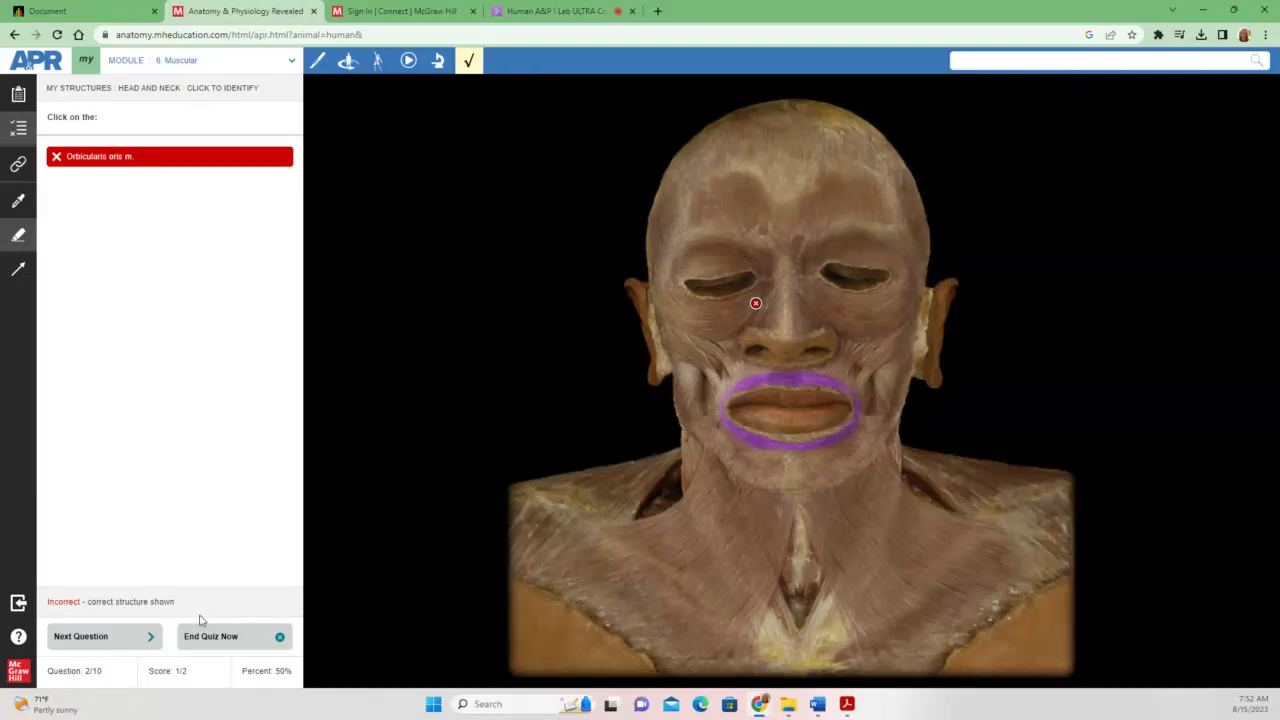
pyautogui.click(138, 643)
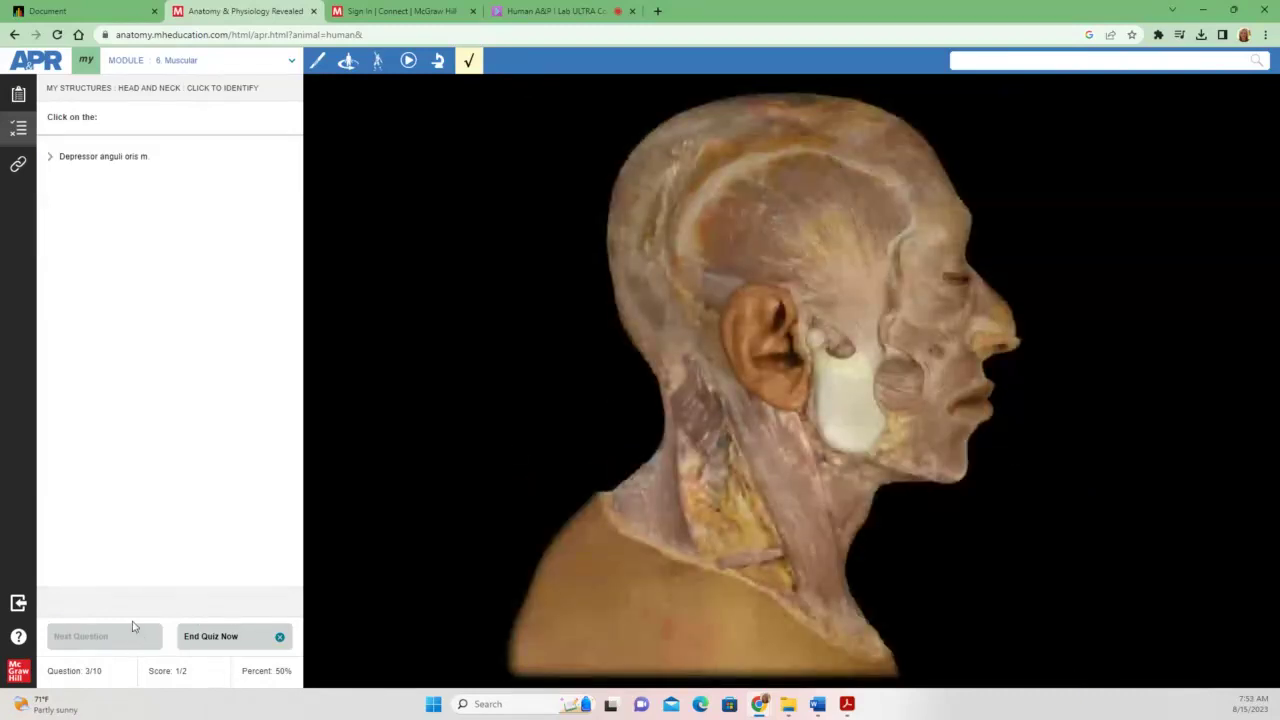
pyautogui.click(929, 414)
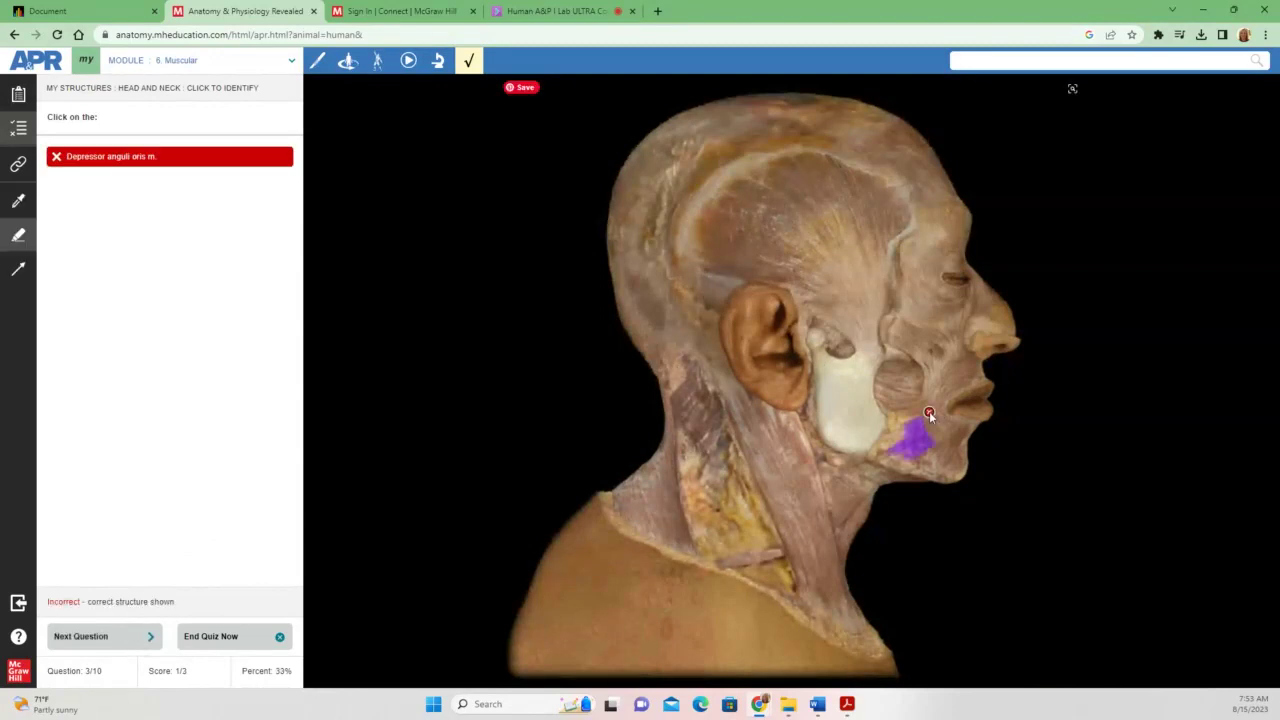
pyautogui.click(104, 645)
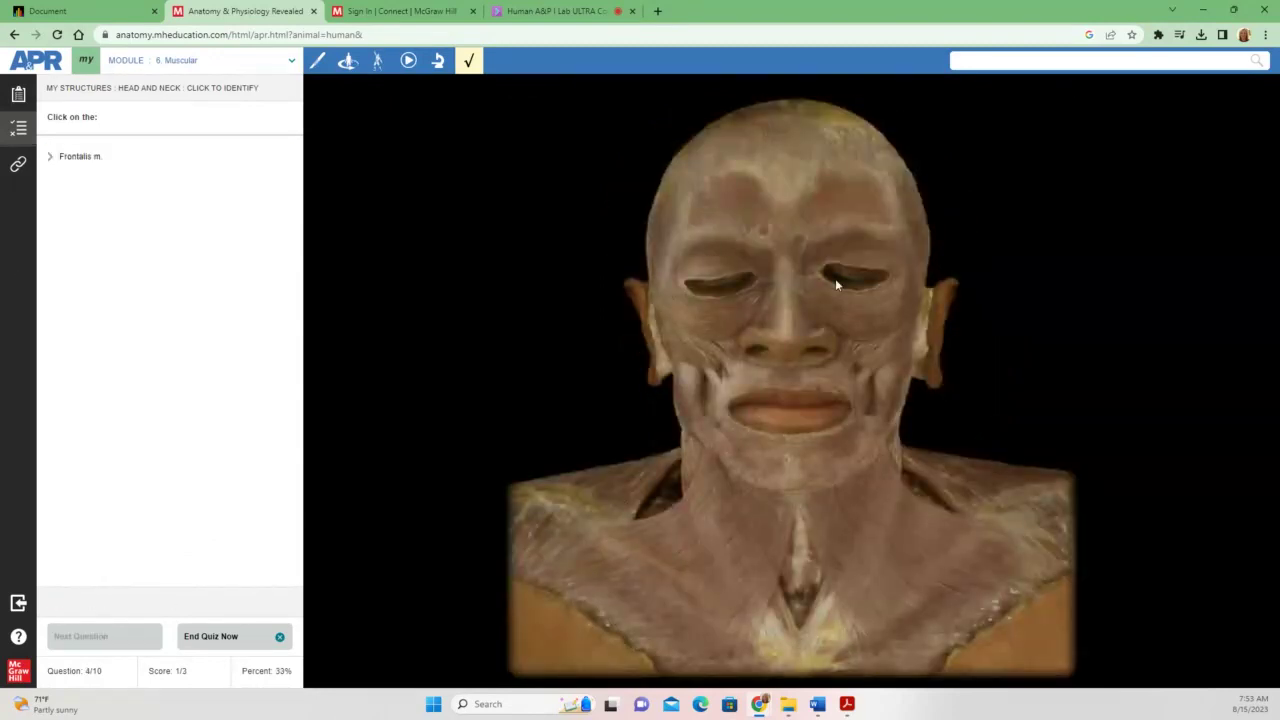
pyautogui.click(816, 173)
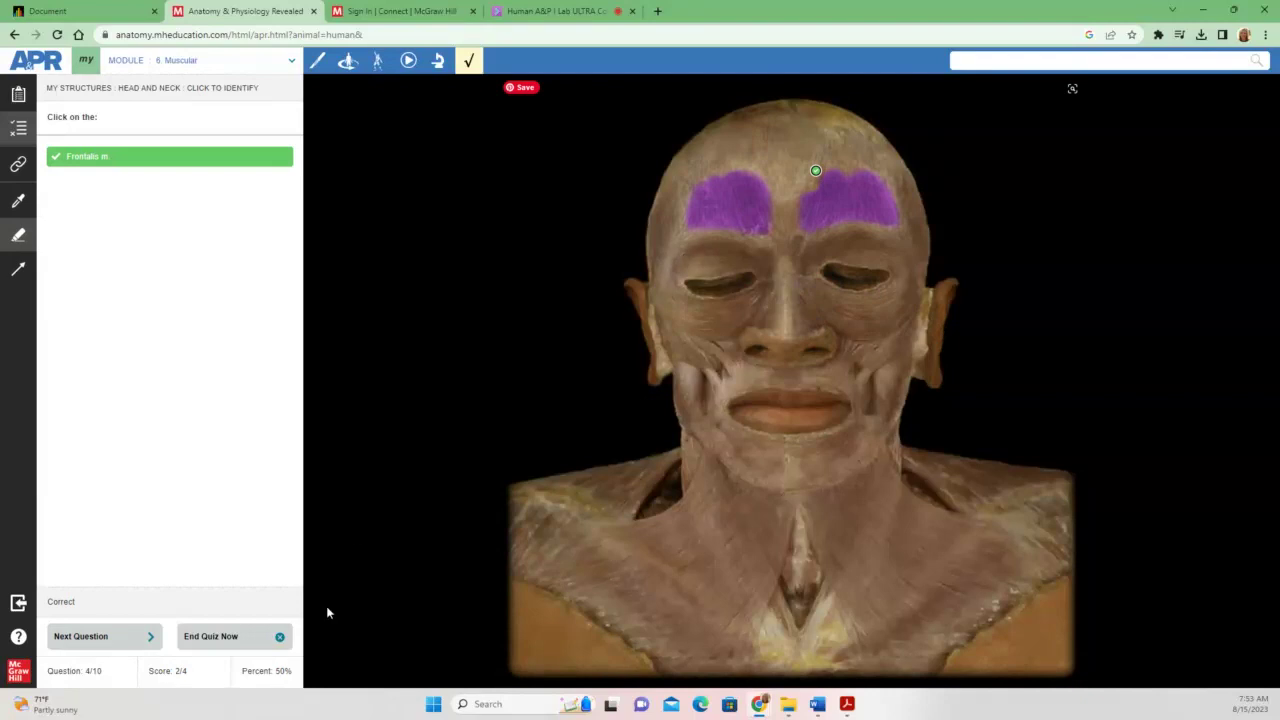
# Answer quiz questions 5 to 7 by marking the orbicularis oculi, lateral pterygoid and semispinalis capitis muscles.
pyautogui.click(97, 636)
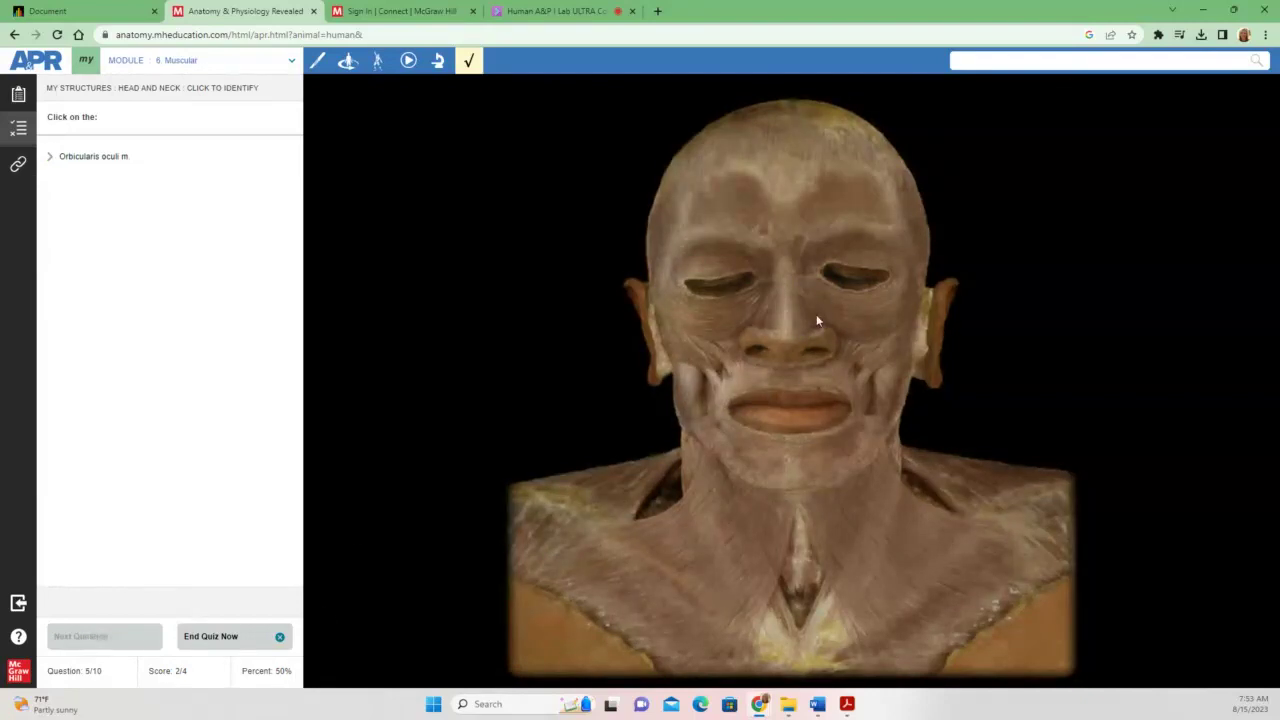
pyautogui.click(736, 289)
pyautogui.click(150, 636)
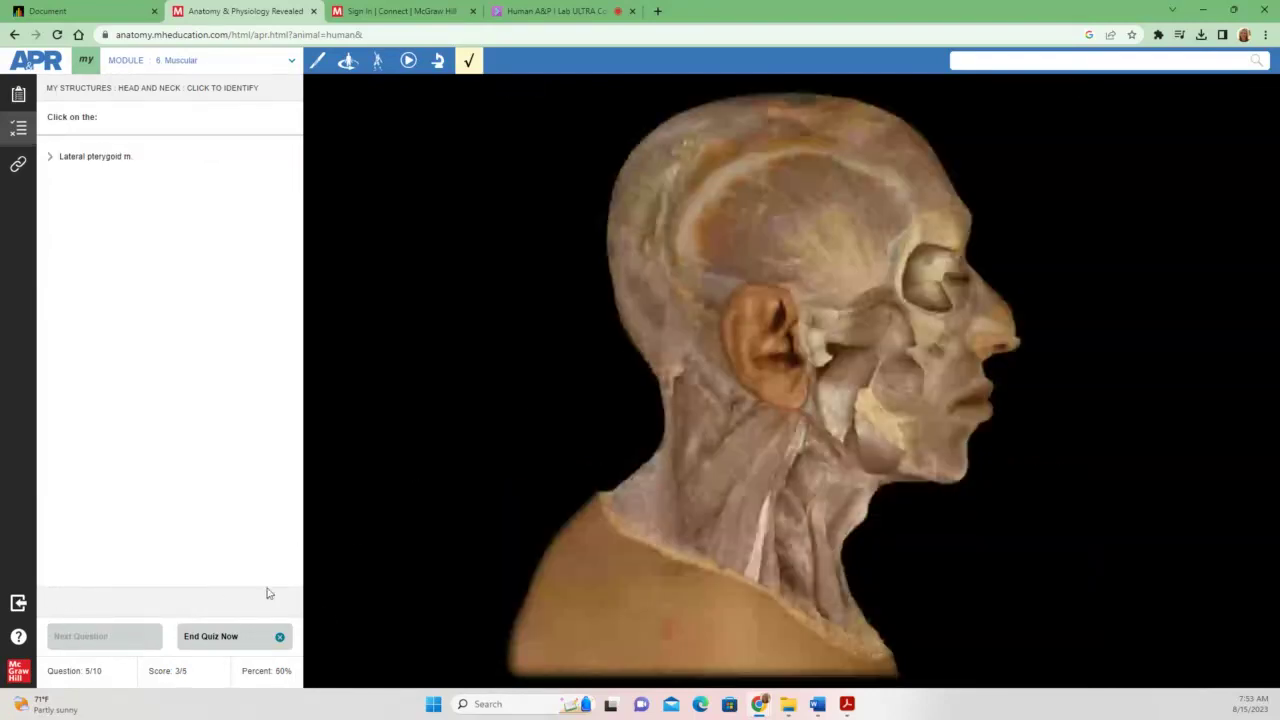
pyautogui.click(937, 363)
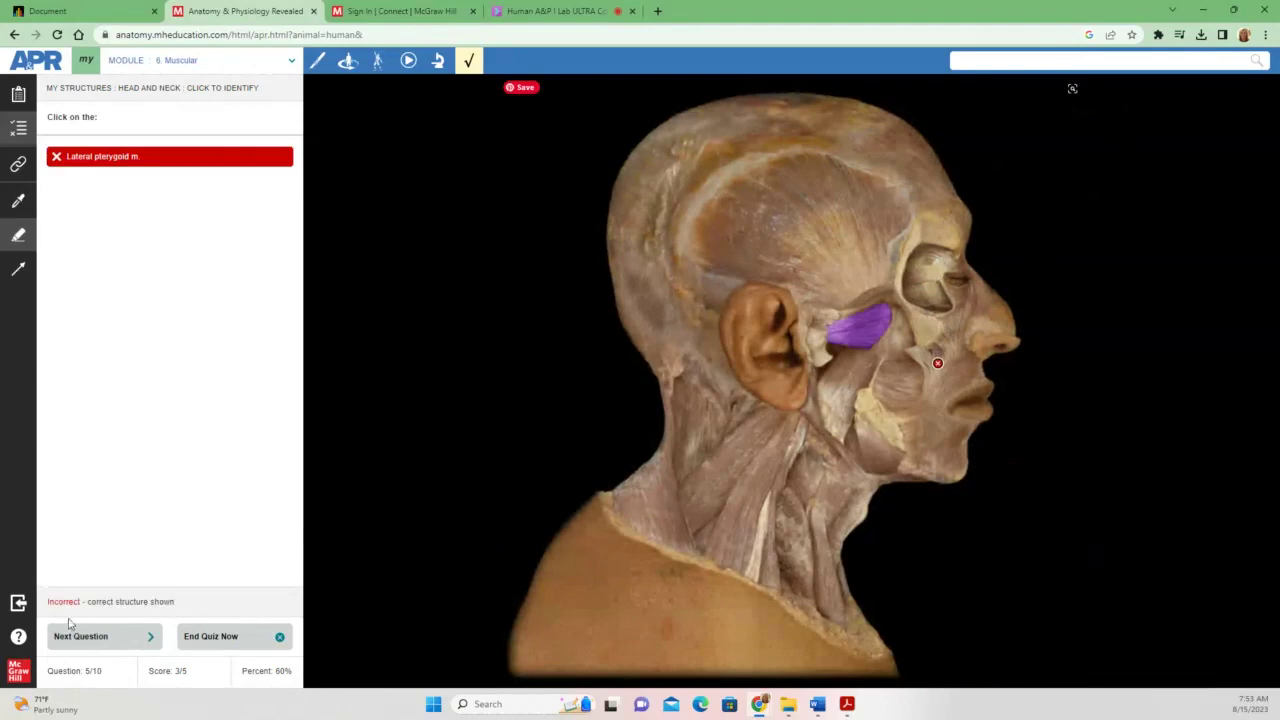
pyautogui.click(124, 632)
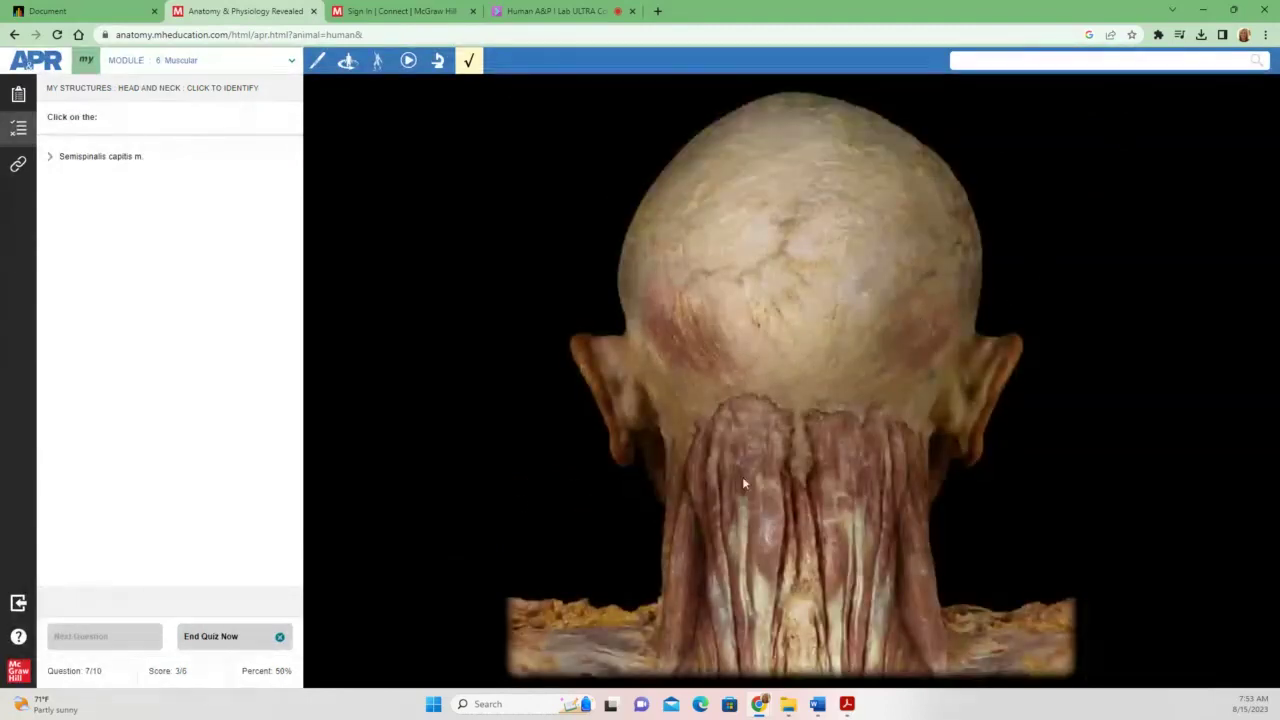
pyautogui.click(724, 533)
# Answer quiz questions 8 to 10 by marking the platysma, occipitofrontalis and zygomaticus major muscles.
pyautogui.click(140, 634)
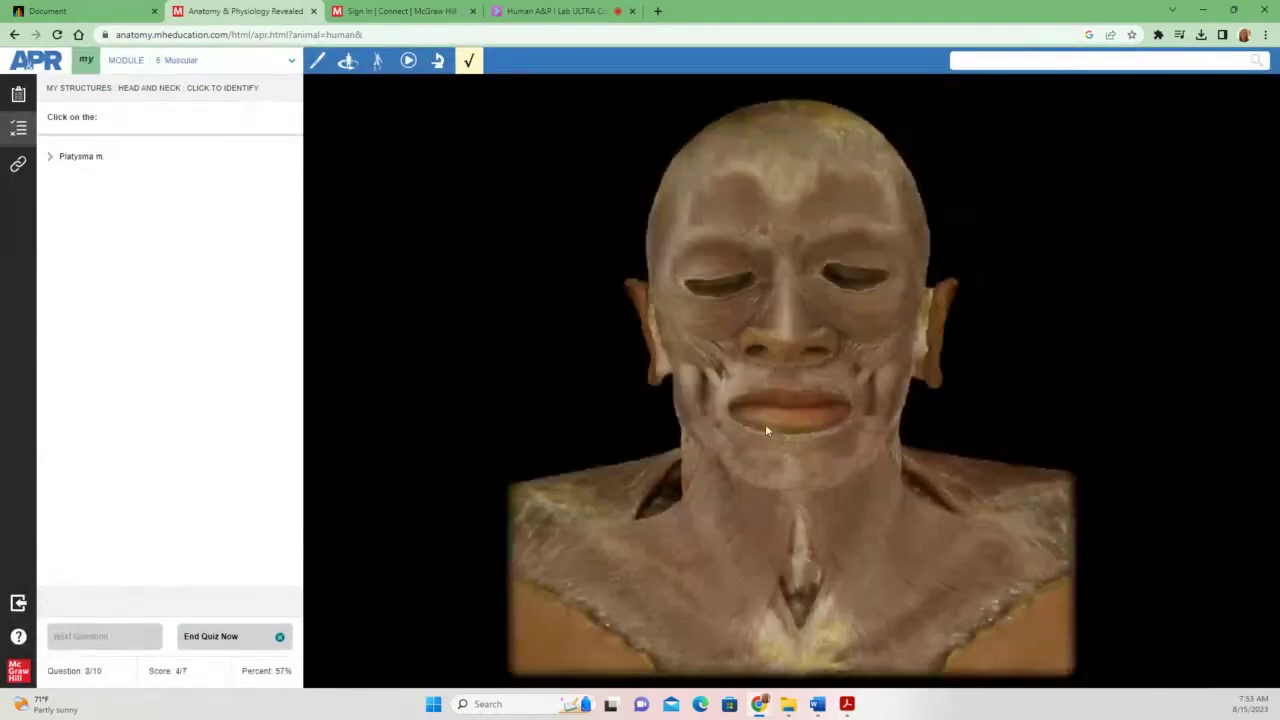
pyautogui.click(806, 286)
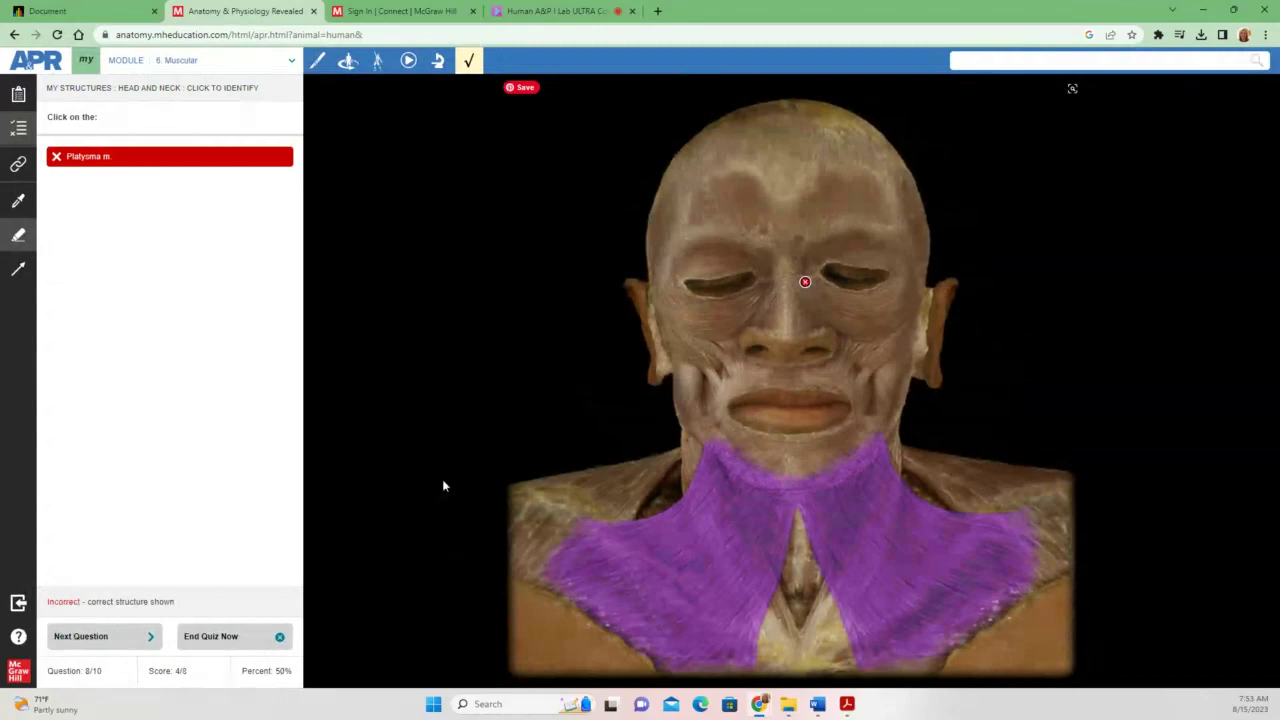
pyautogui.click(120, 636)
pyautogui.click(933, 168)
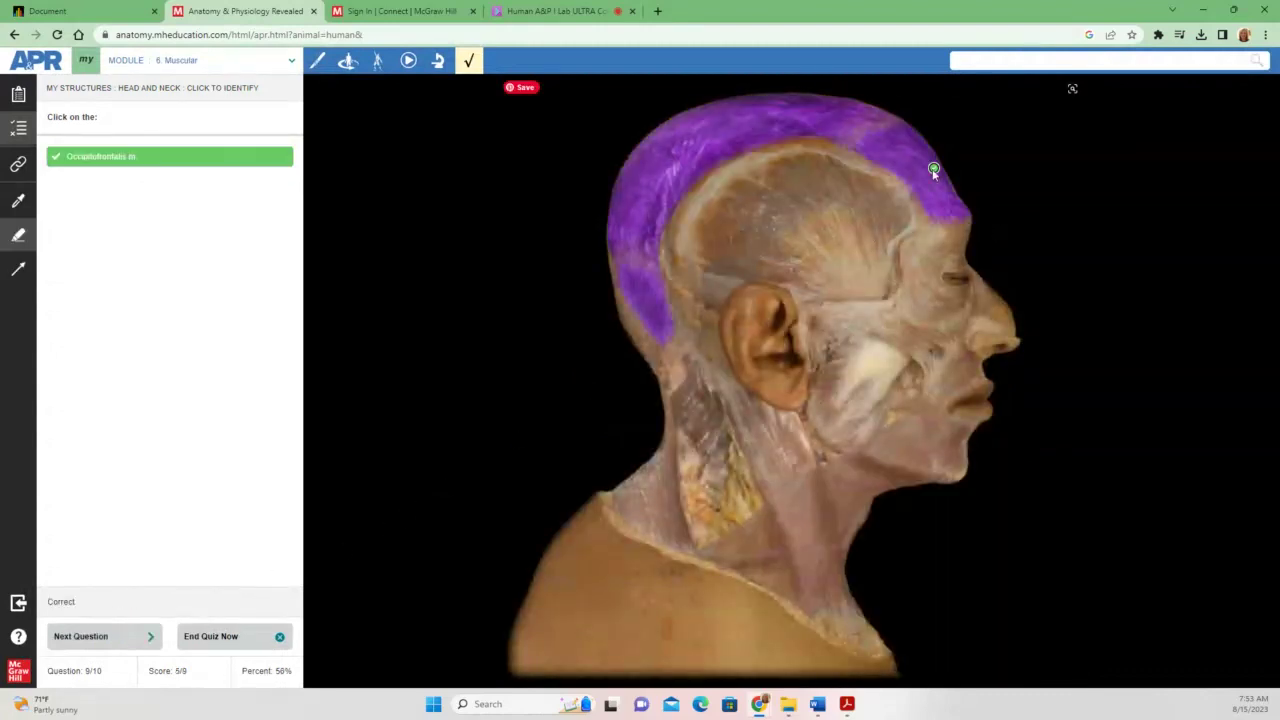
pyautogui.click(88, 636)
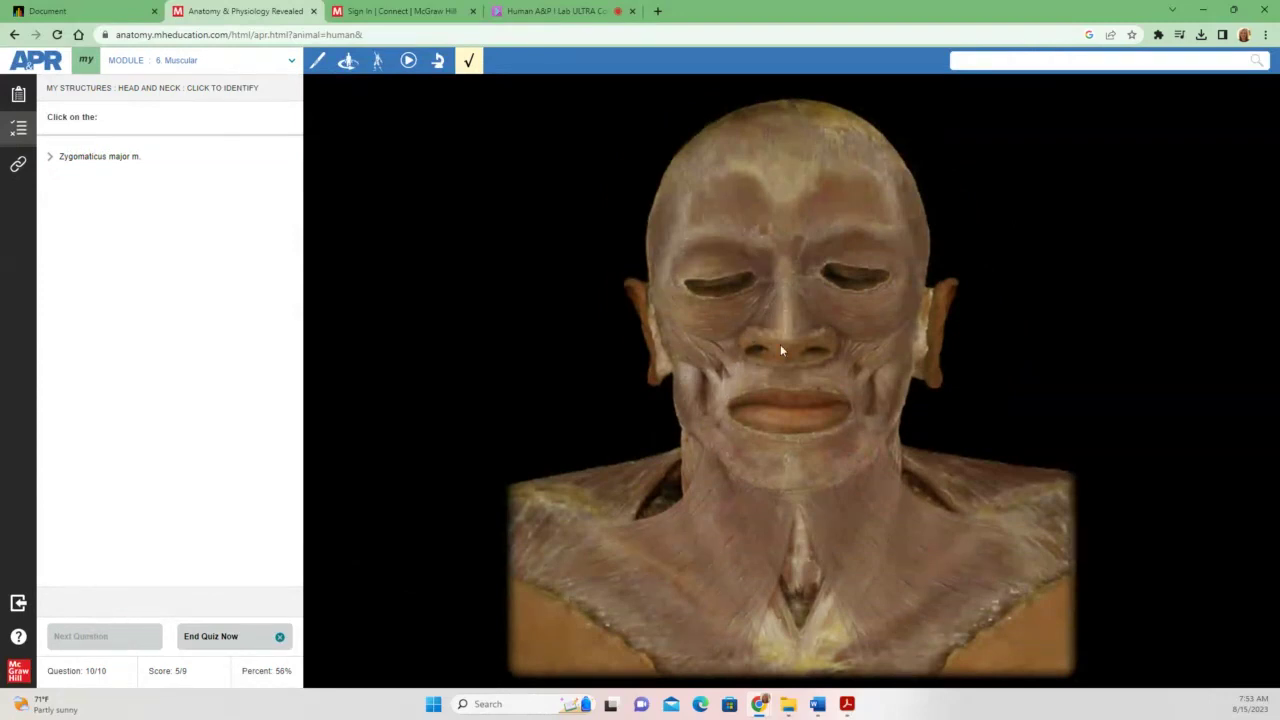
pyautogui.click(726, 362)
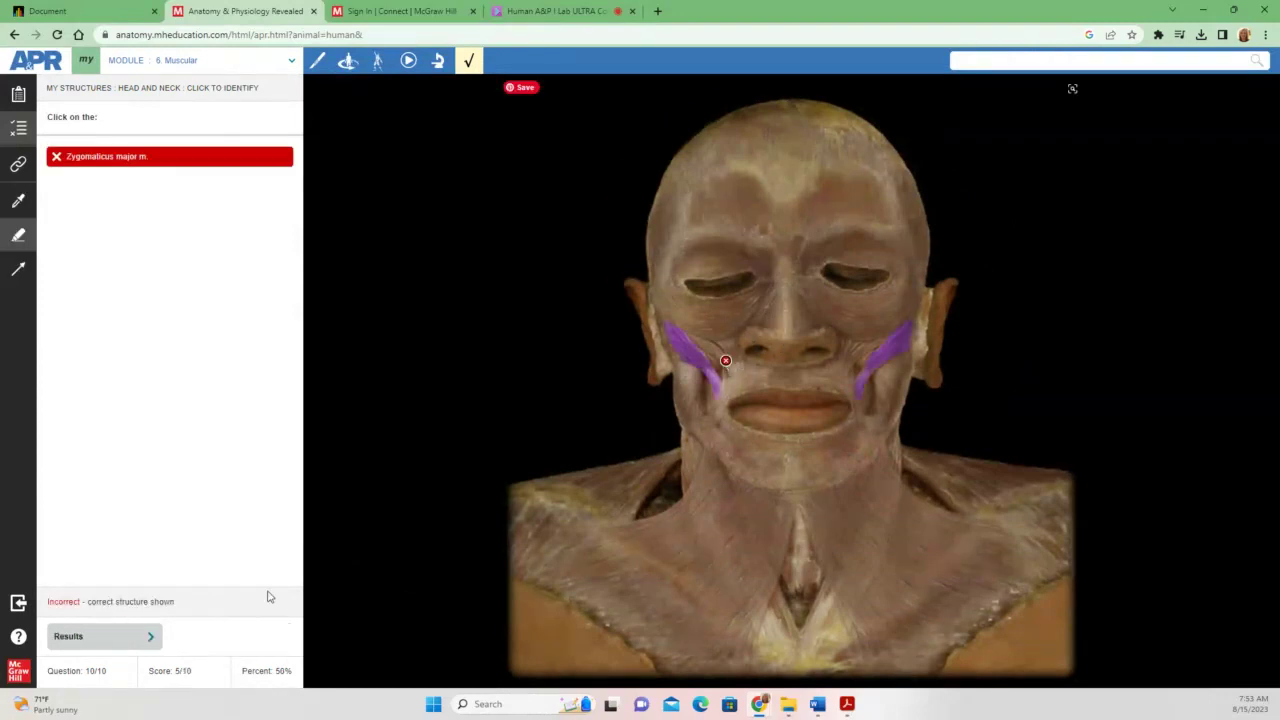
# Show the quiz results, save them as a PDF and read through the score and the lists of answered muscles.
pyautogui.click(147, 644)
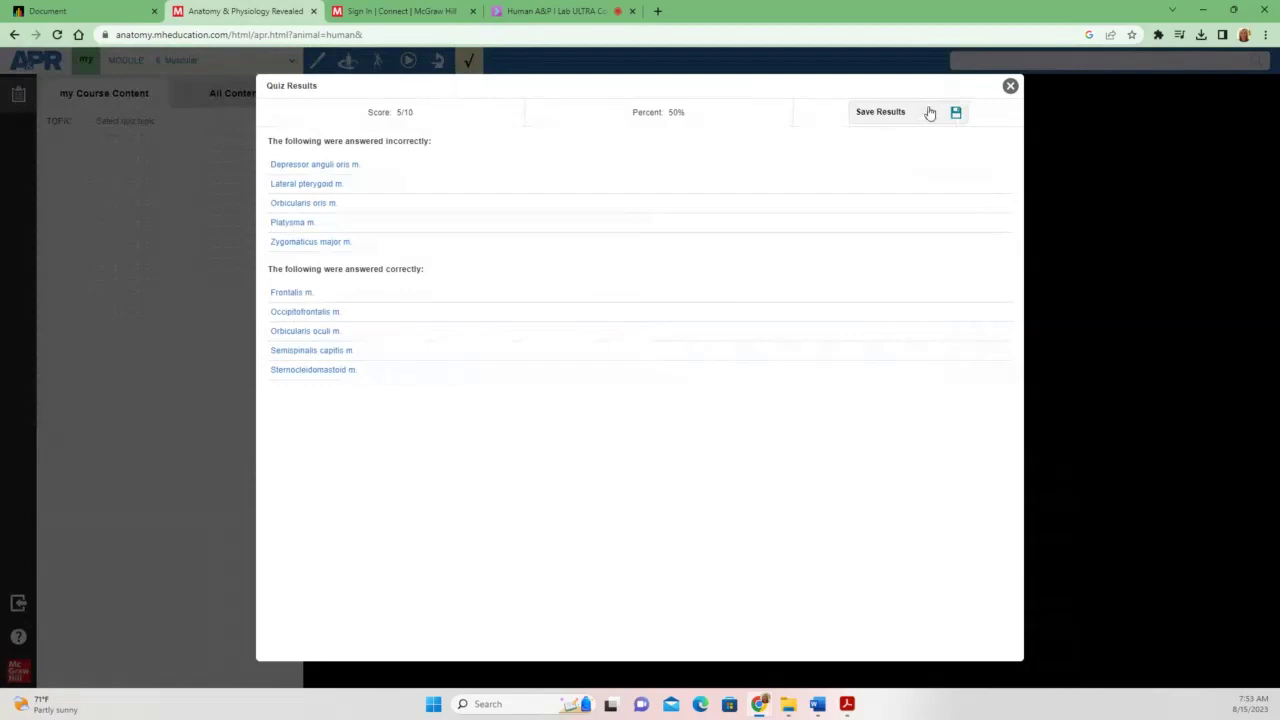
pyautogui.click(914, 117)
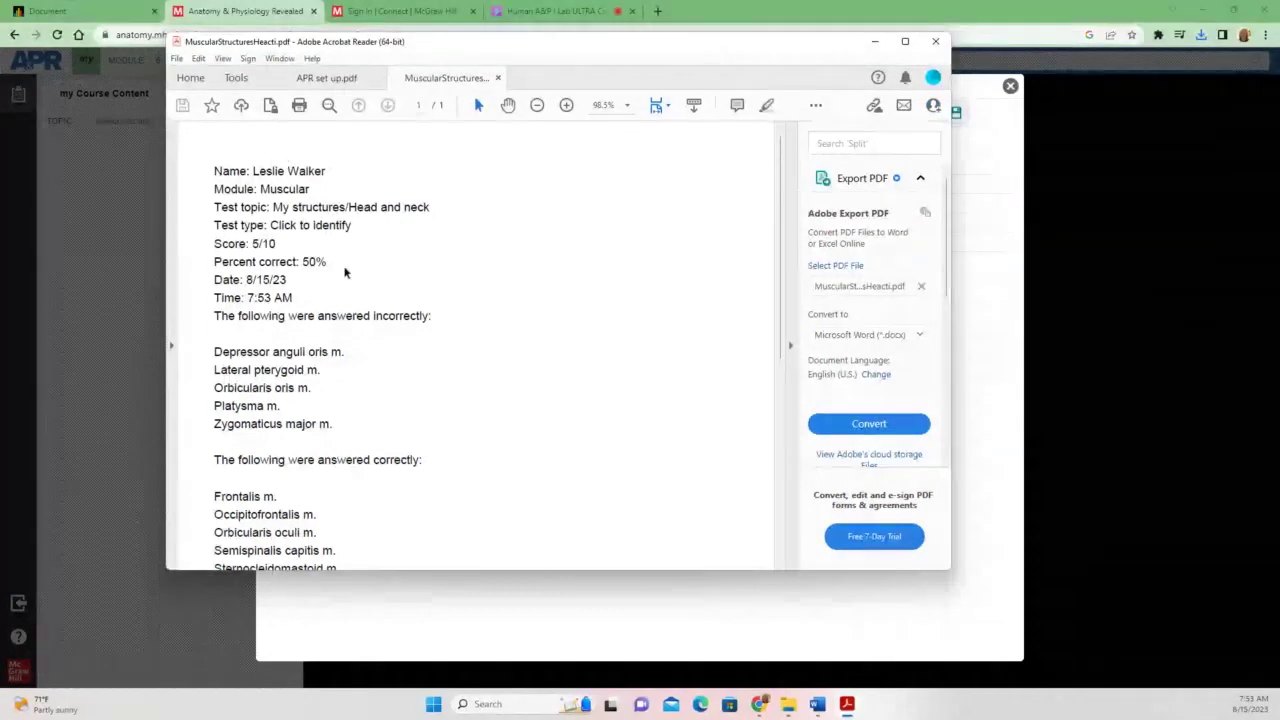
pyautogui.scroll(-3, 351, 274)
pyautogui.scroll(2, 549, 212)
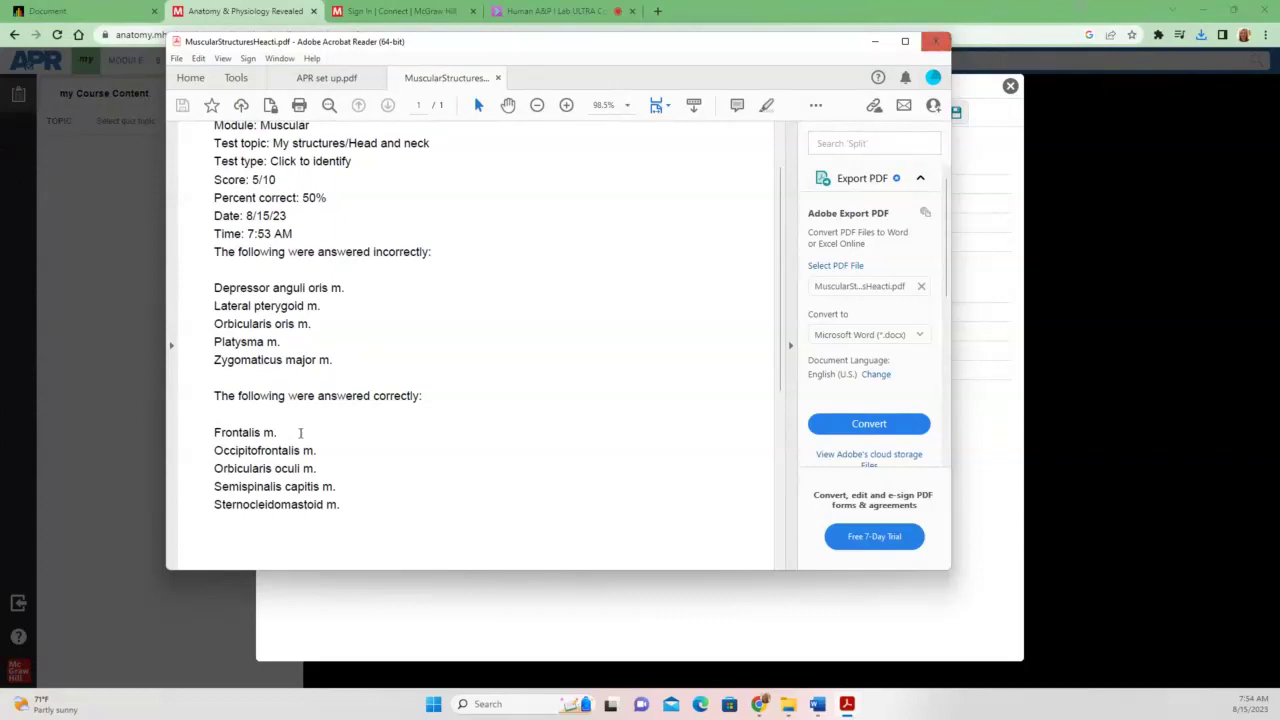
pyautogui.scroll(1, 418, 515)
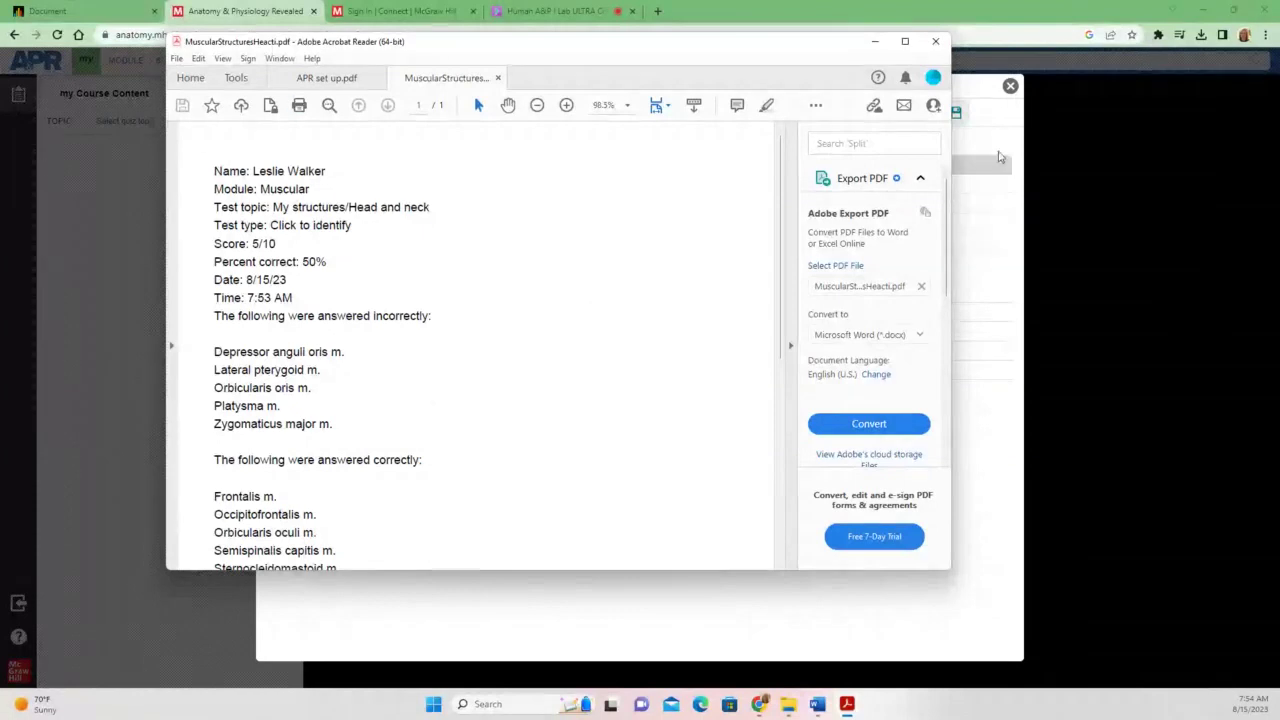
pyautogui.click(879, 41)
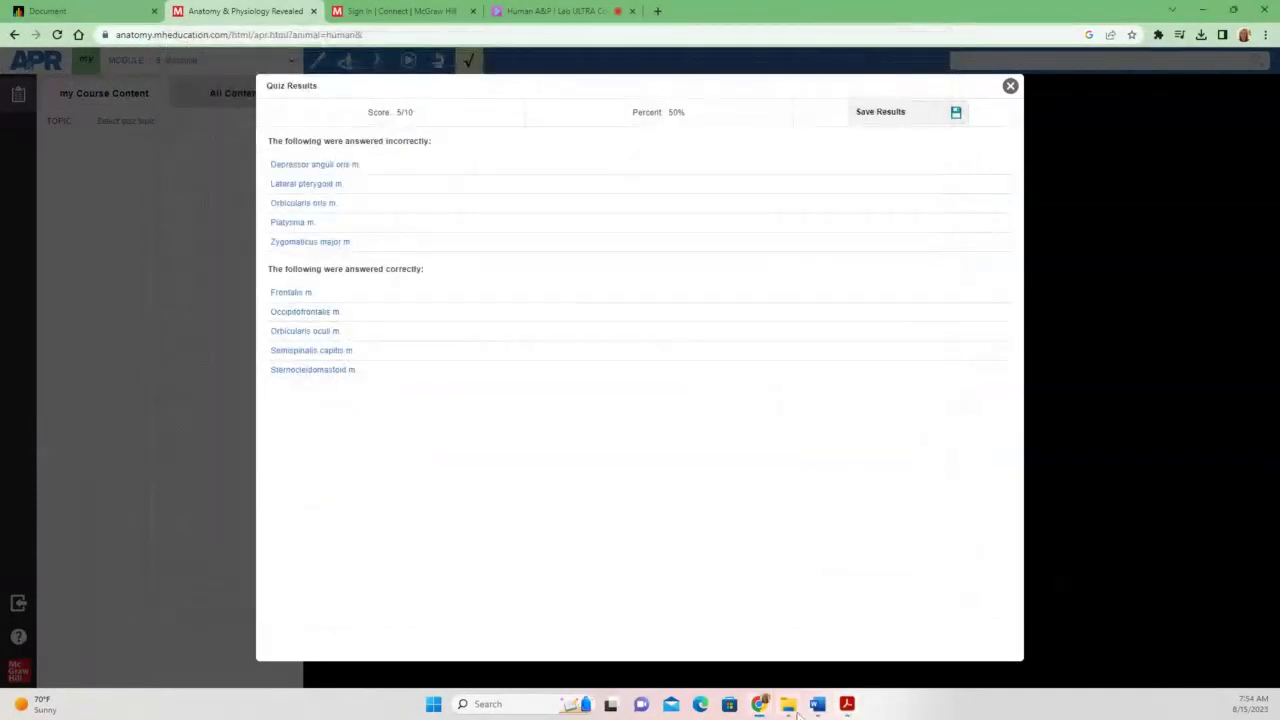
# Bring back the results PDF in Acrobat Reader and save a copy of it in the Documents folder.
pyautogui.click(847, 704)
pyautogui.click(922, 647)
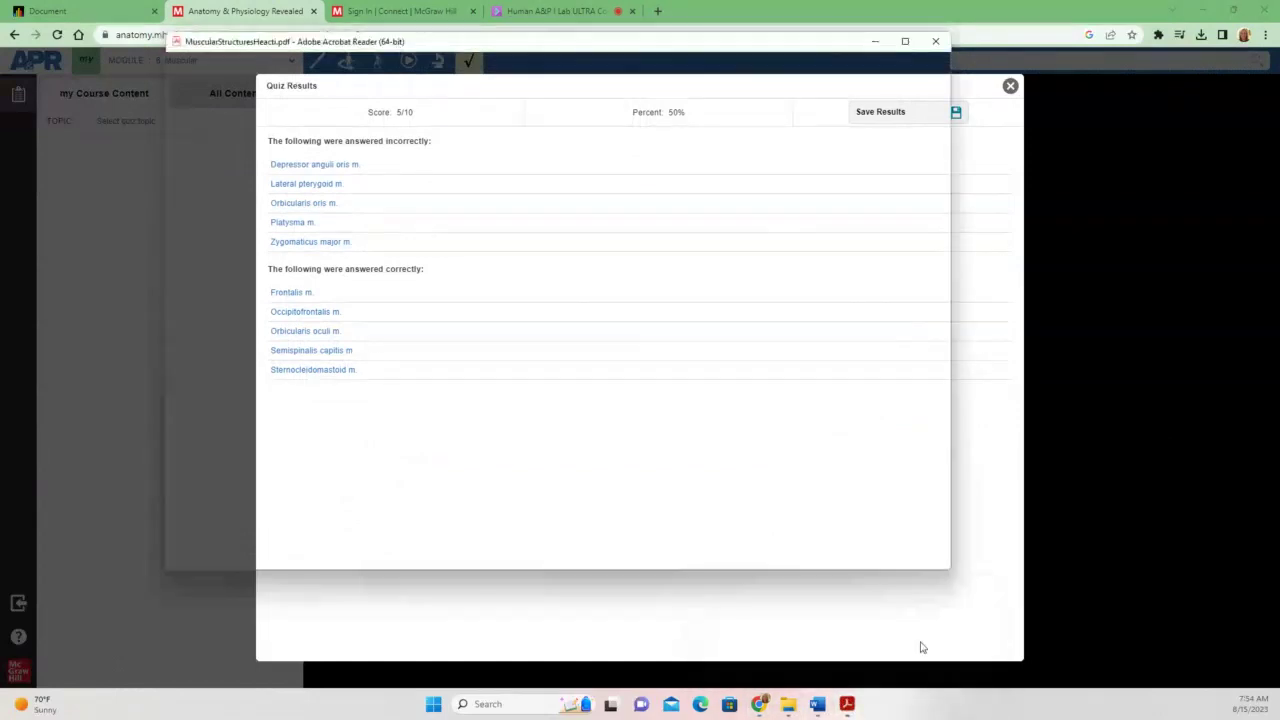
pyautogui.click(178, 59)
pyautogui.click(268, 202)
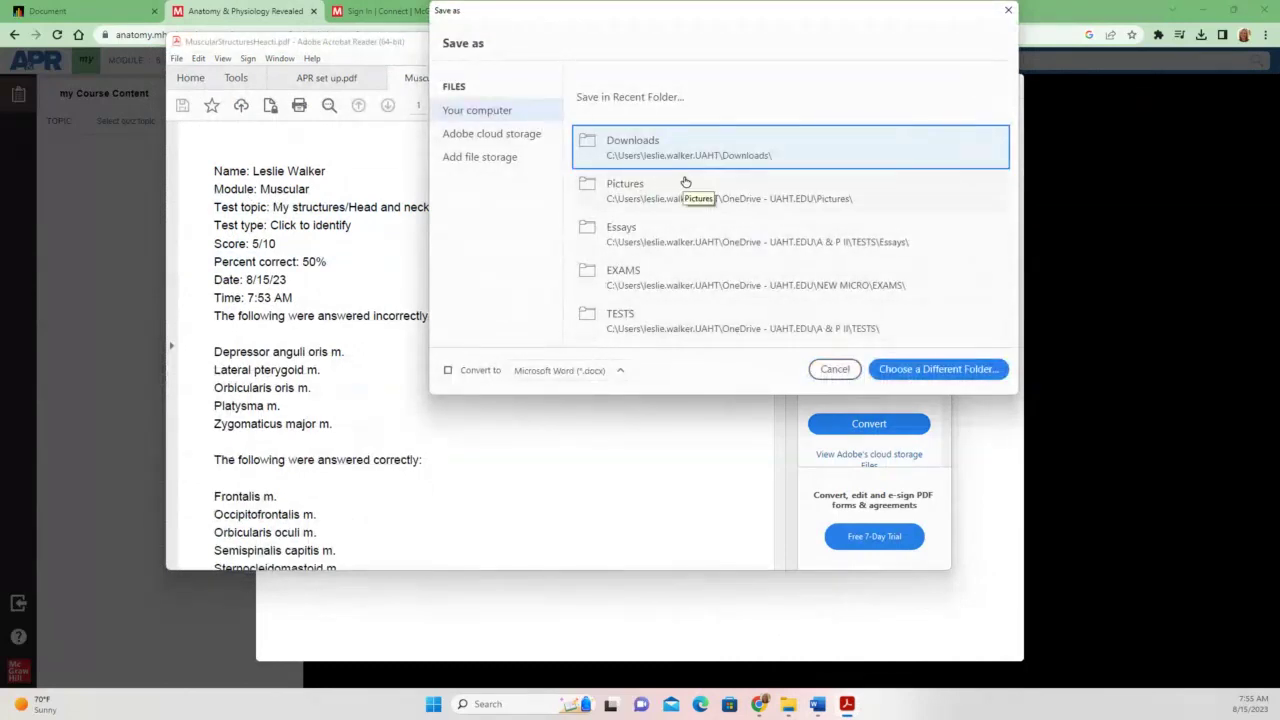
pyautogui.click(920, 370)
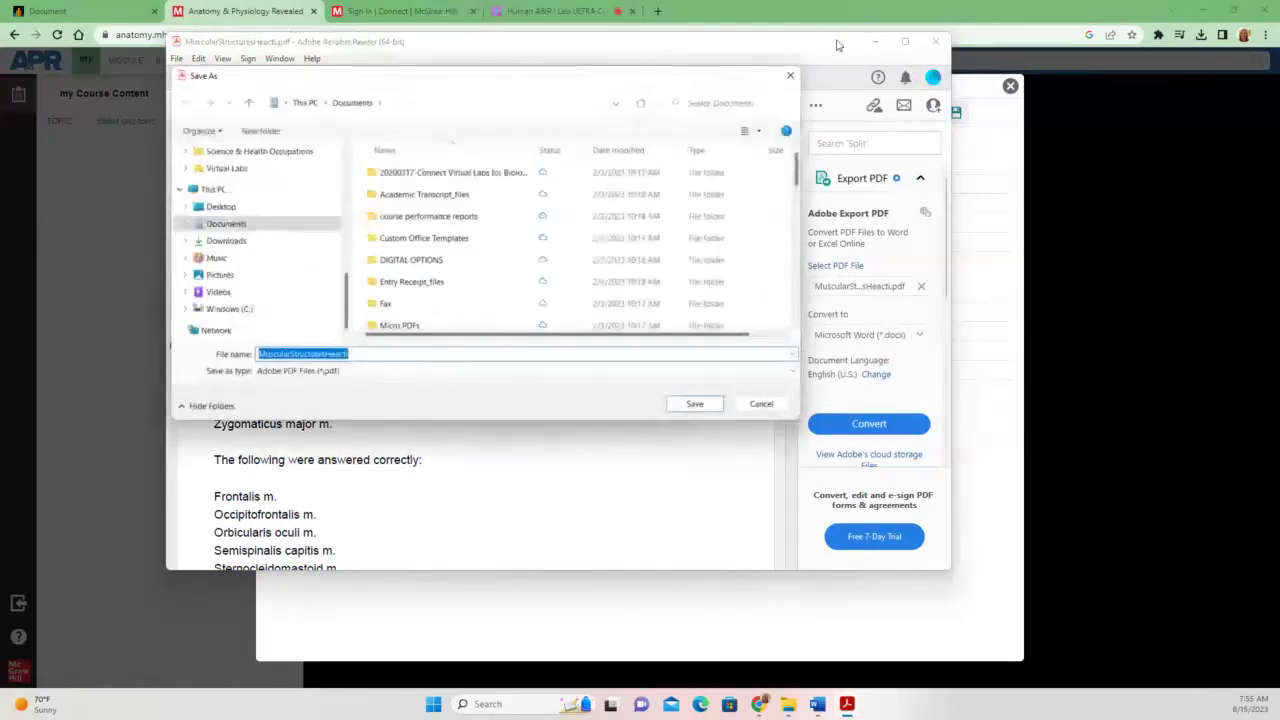
pyautogui.click(692, 404)
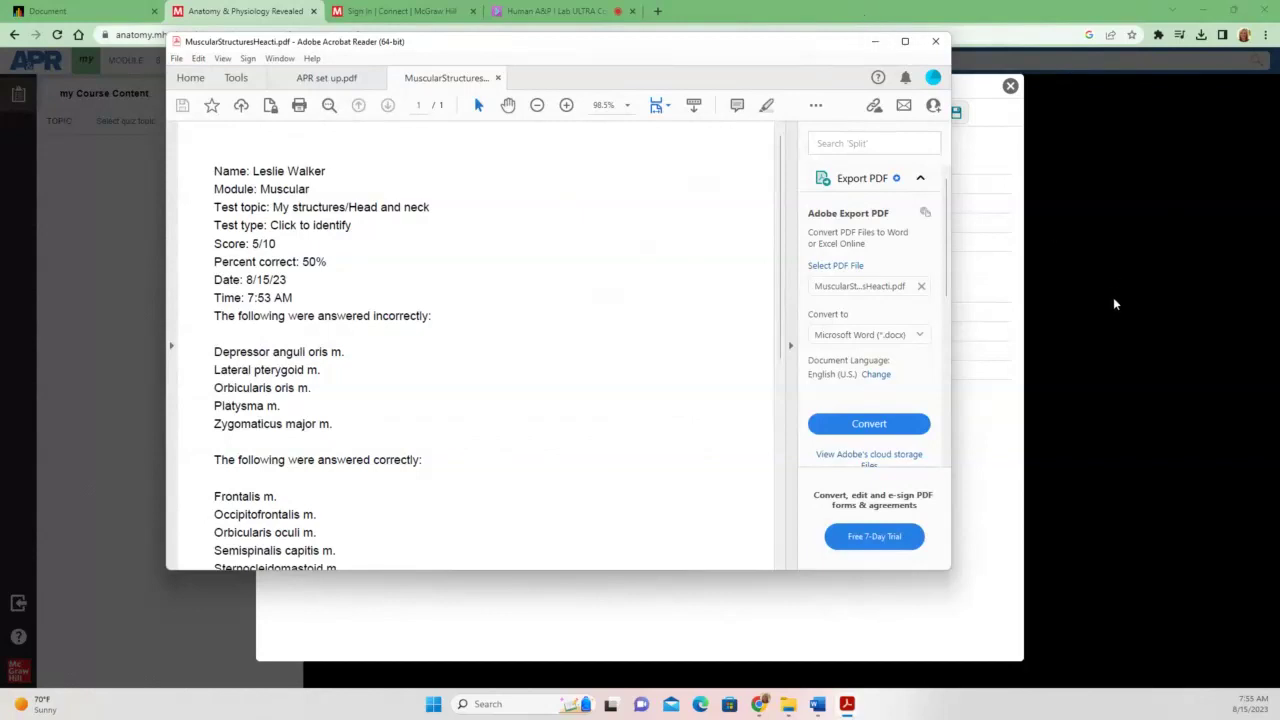
# Switch to the Blackboard course and open the assignment APR Muscular: Head and Neck Click to ID 10 in the Week 12 folder.
pyautogui.click(90, 12)
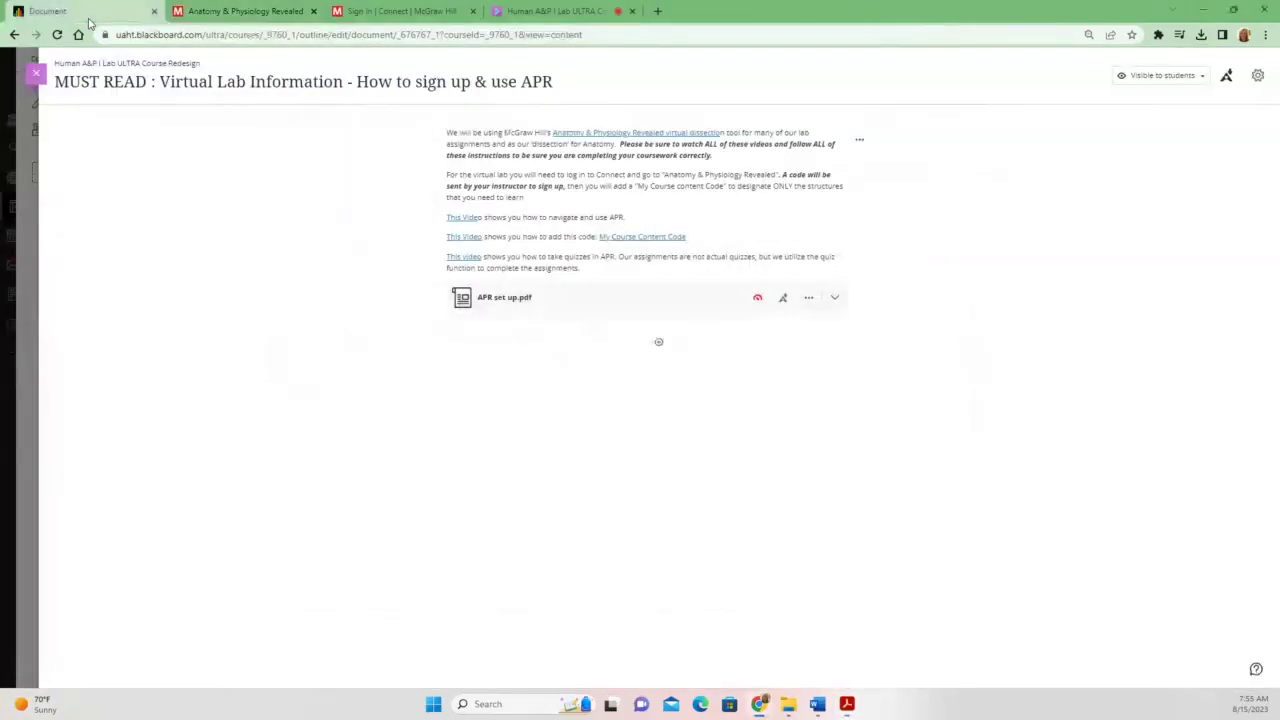
pyautogui.click(37, 75)
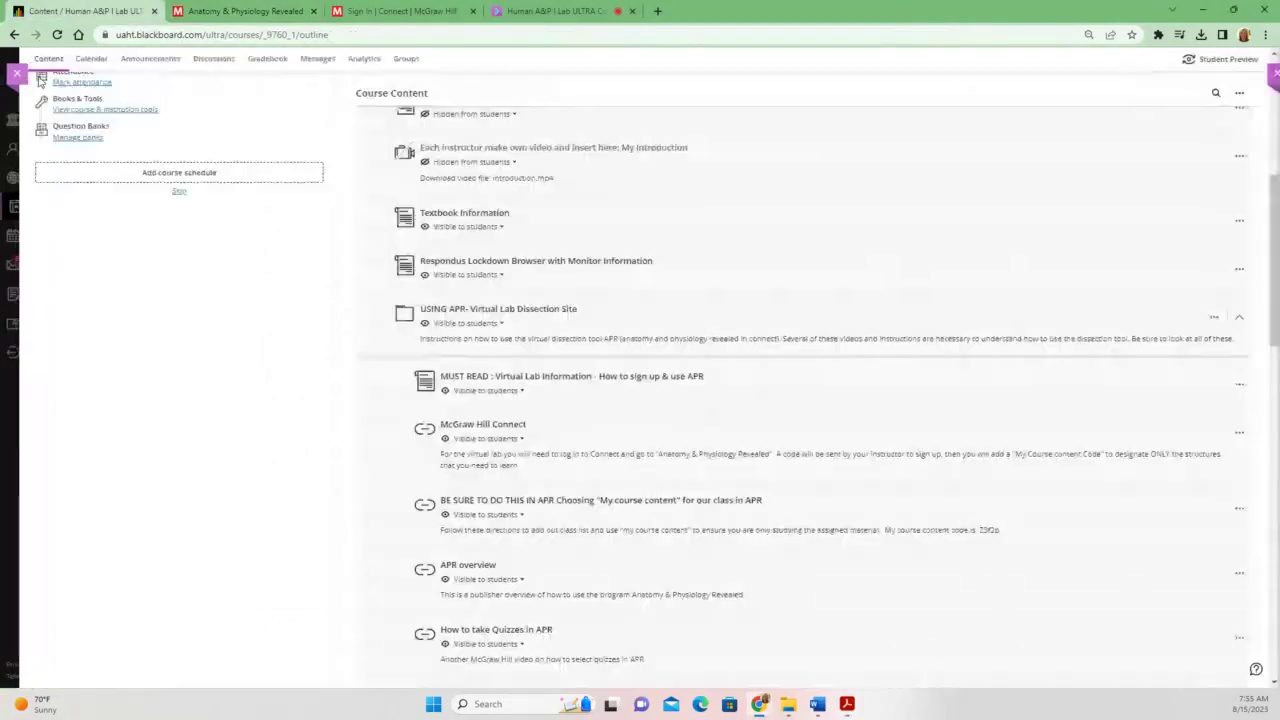
pyautogui.click(1239, 317)
pyautogui.scroll(-9, 629, 400)
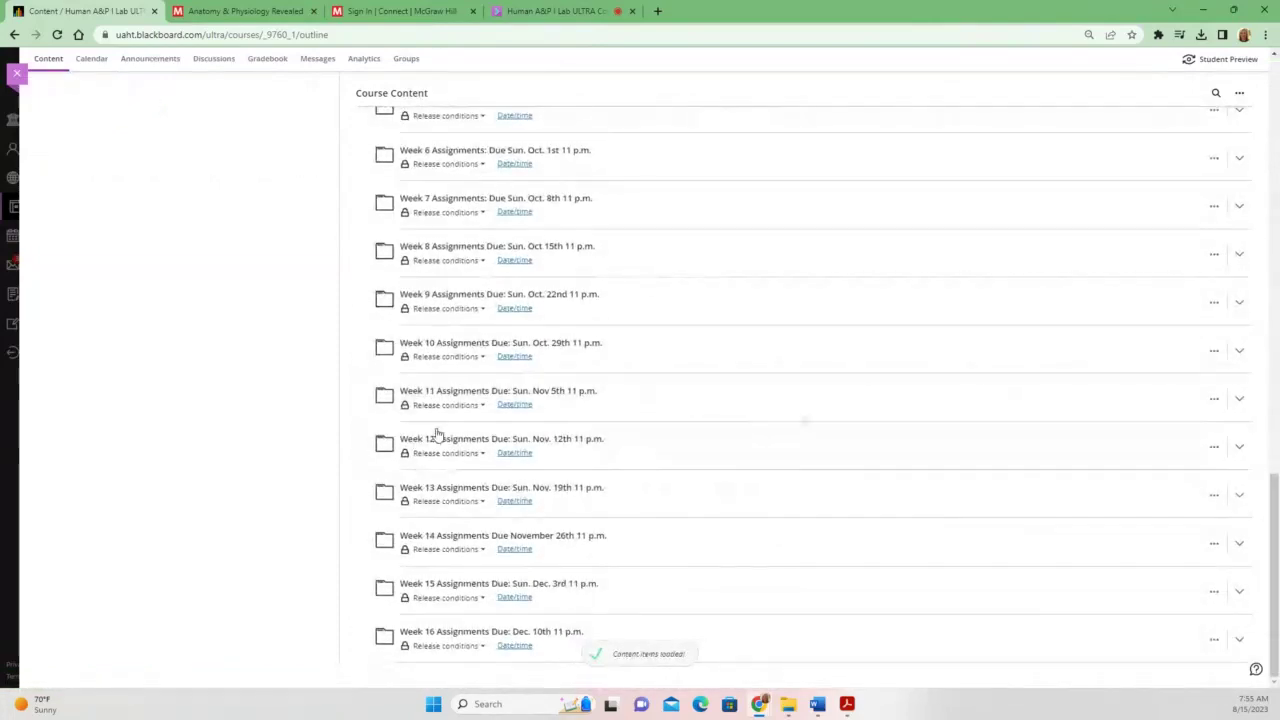
pyautogui.click(447, 445)
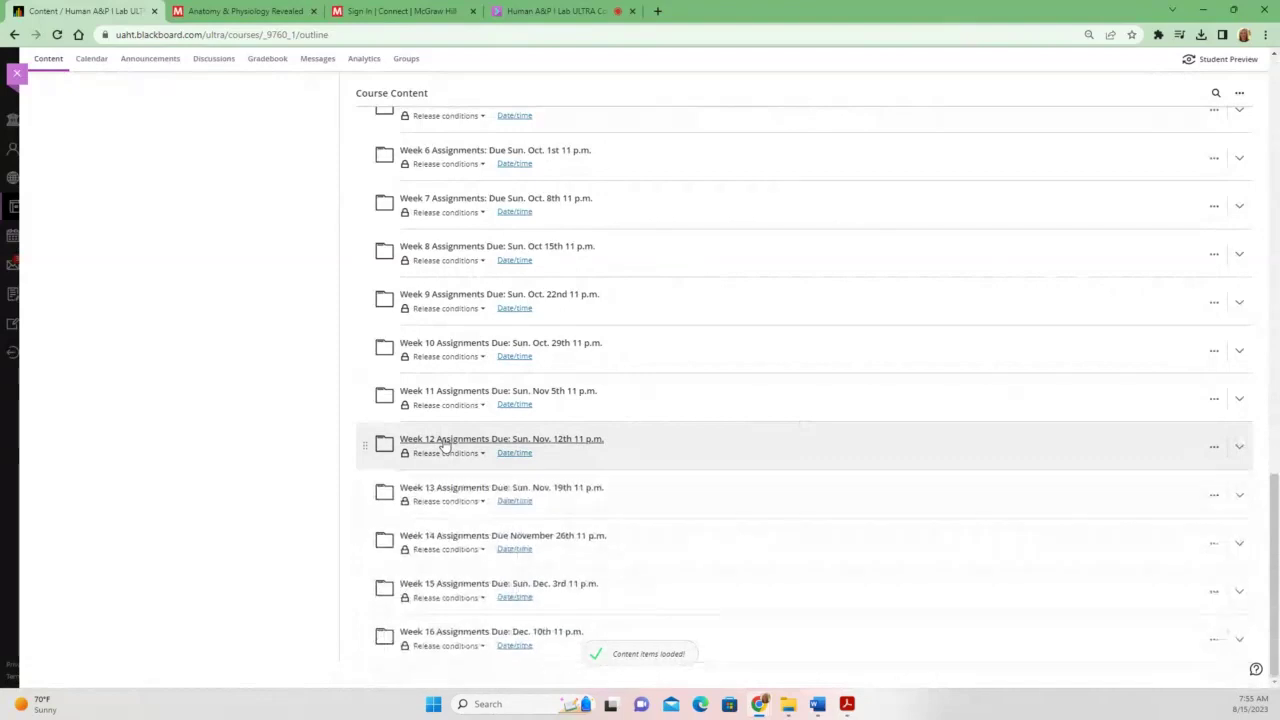
pyautogui.scroll(-1, 447, 445)
pyautogui.scroll(-1, 447, 445)
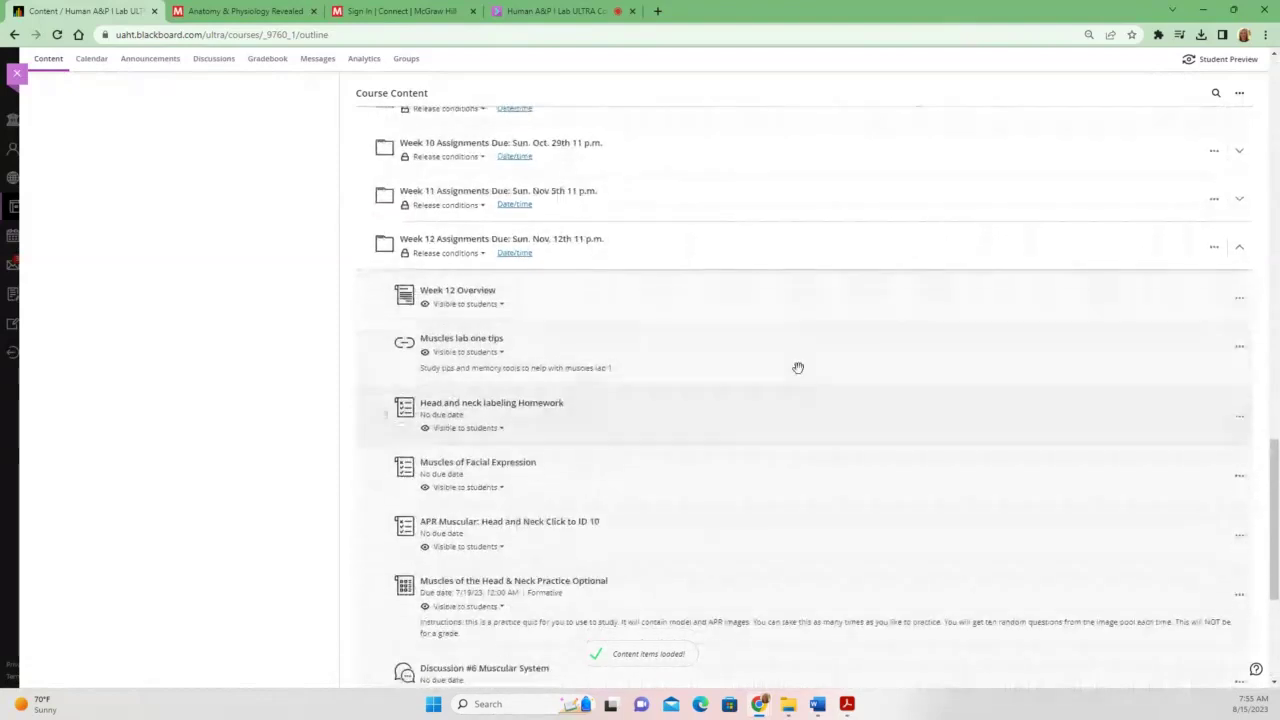
pyautogui.click(493, 523)
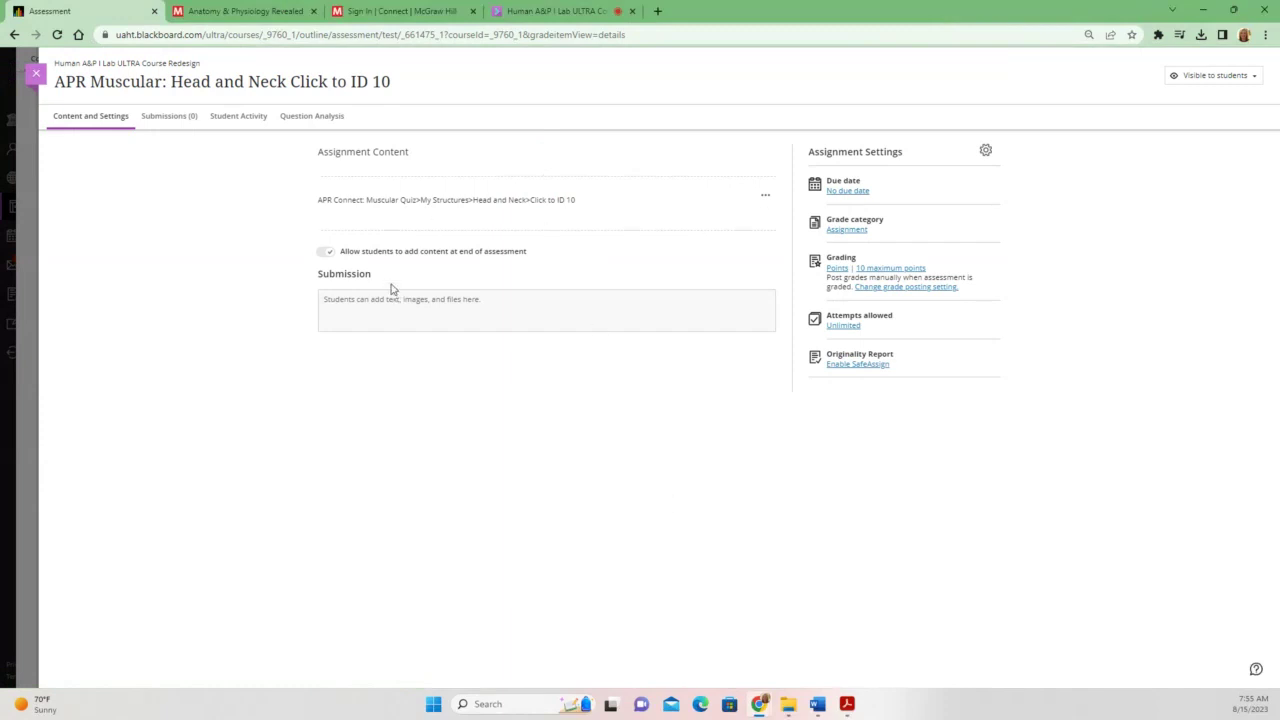
# Try to add the APR set up PDF from the Downloads folder to the assignment's Submission area.
pyautogui.click(766, 200)
pyautogui.click(459, 205)
pyautogui.click(788, 704)
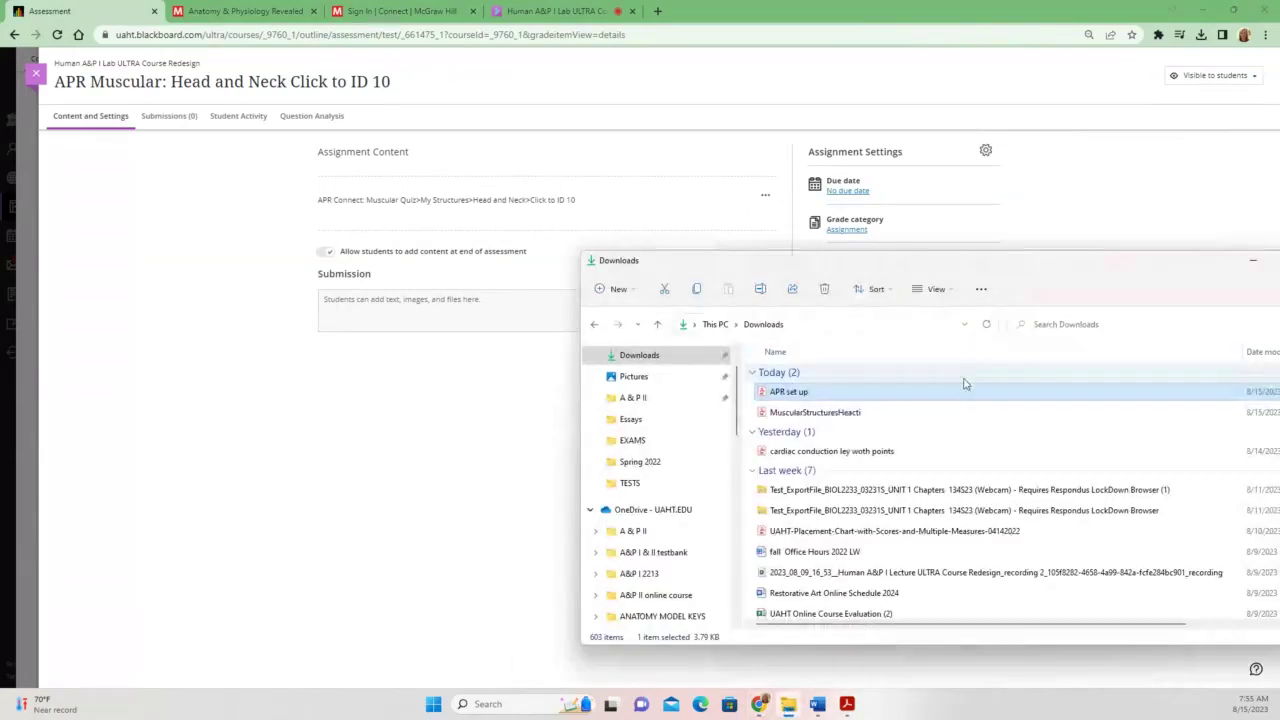
pyautogui.moveTo(965, 384); pyautogui.dragTo(424, 302)
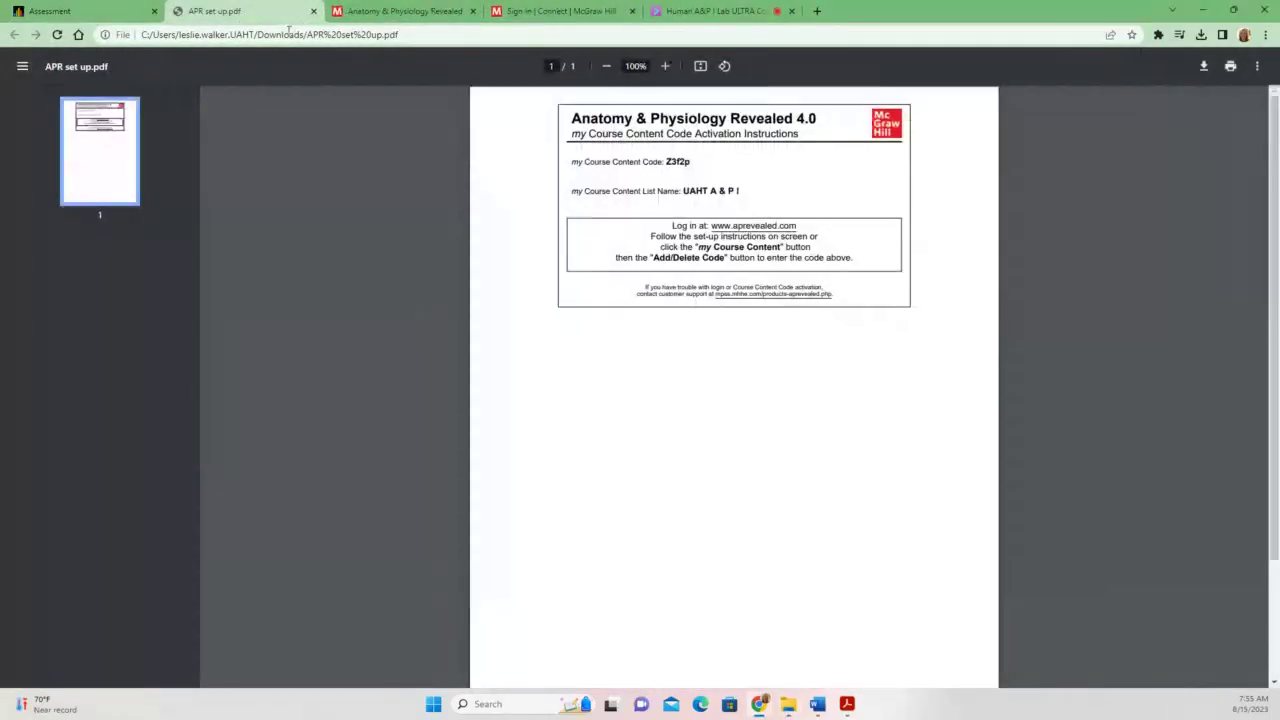
pyautogui.click(65, 8)
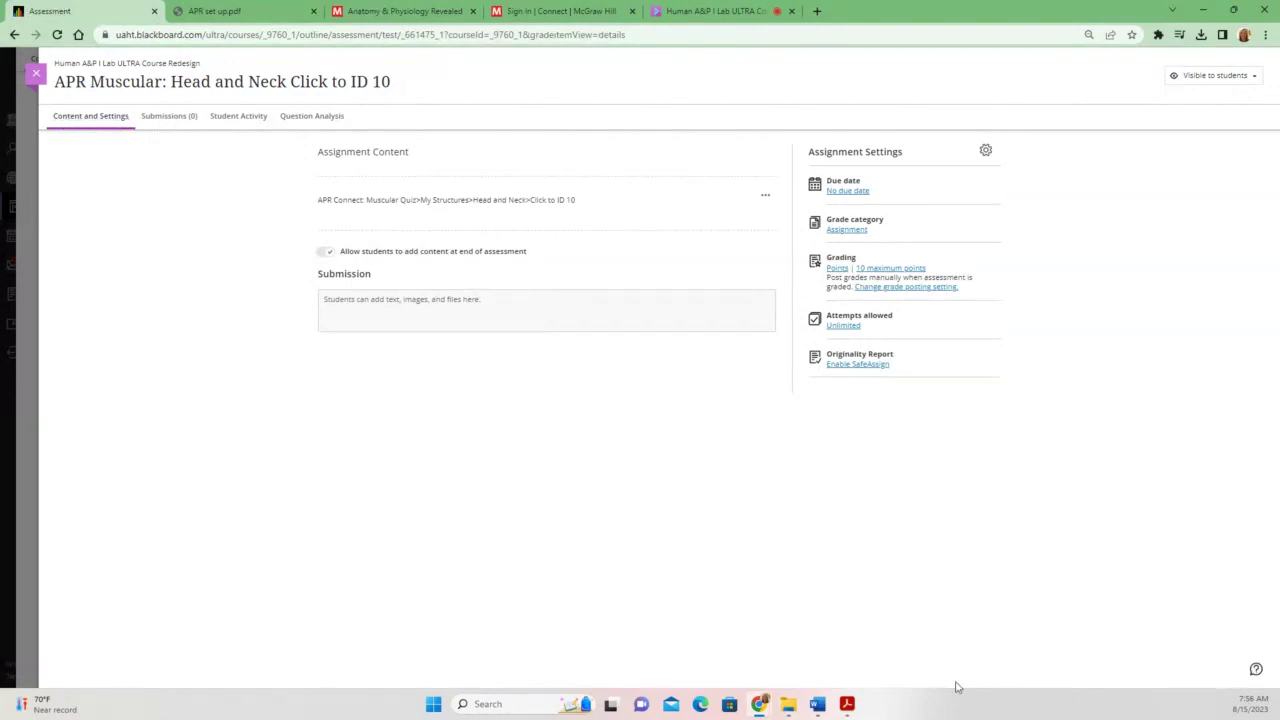
# Show the saved quiz results PDF again and return to the Quiz Results in Anatomy & Physiology Revealed.
pyautogui.moveTo(845, 708)
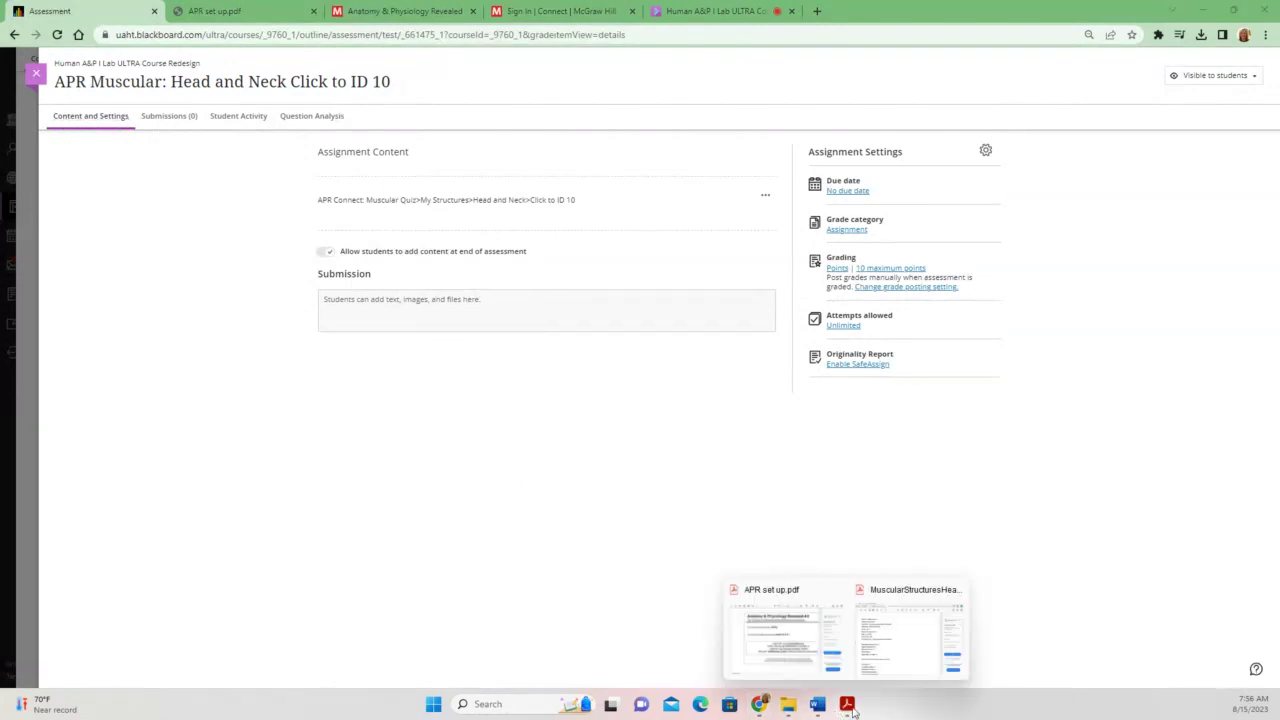
pyautogui.click(915, 652)
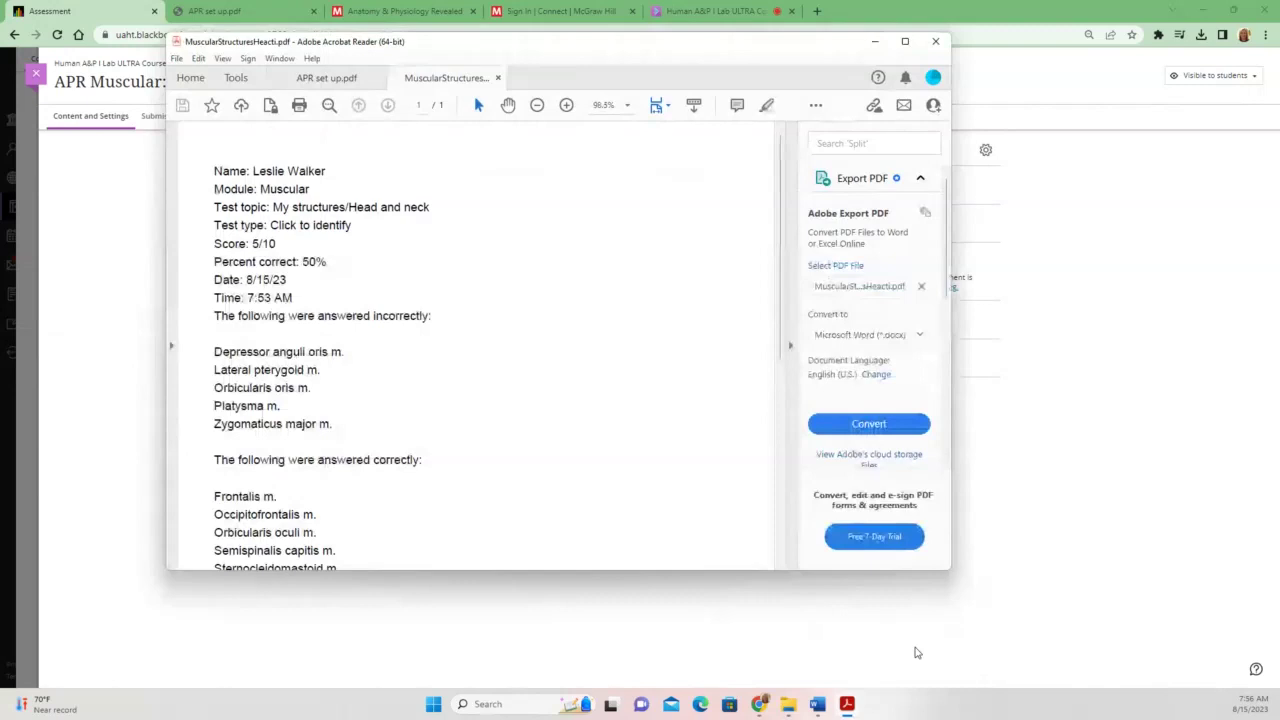
pyautogui.click(424, 8)
pyautogui.click(213, 10)
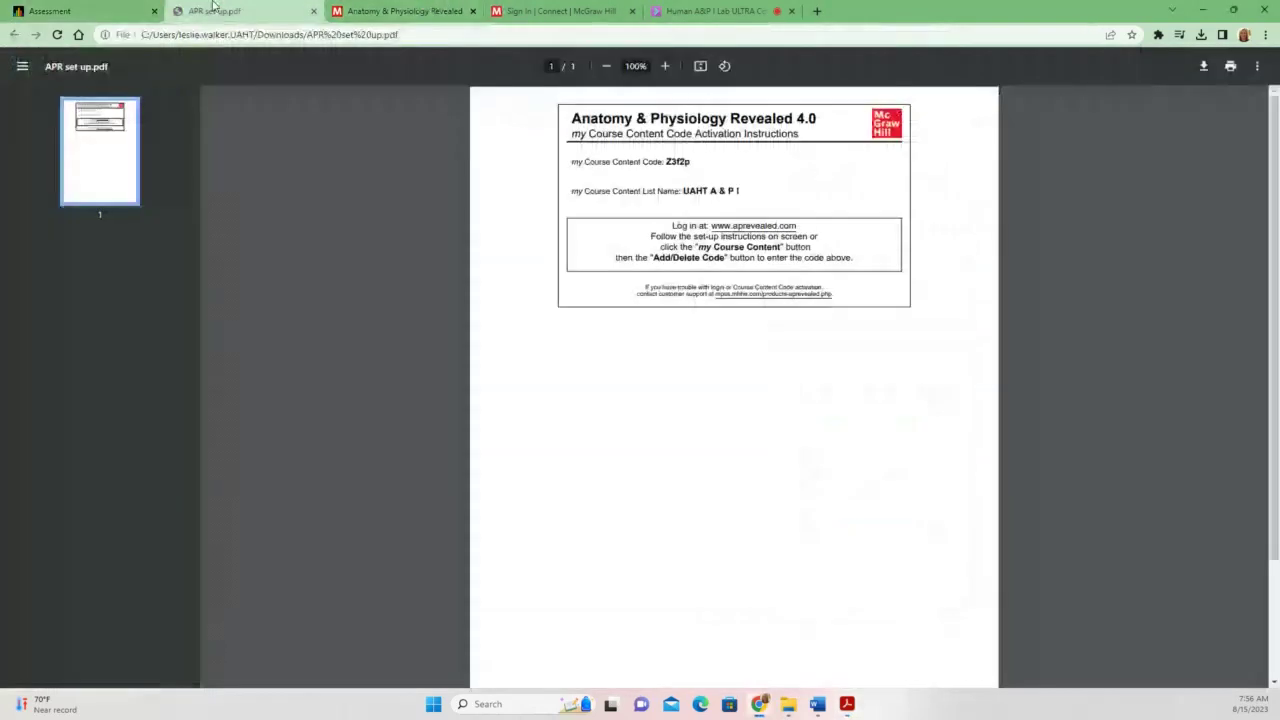
pyautogui.click(415, 10)
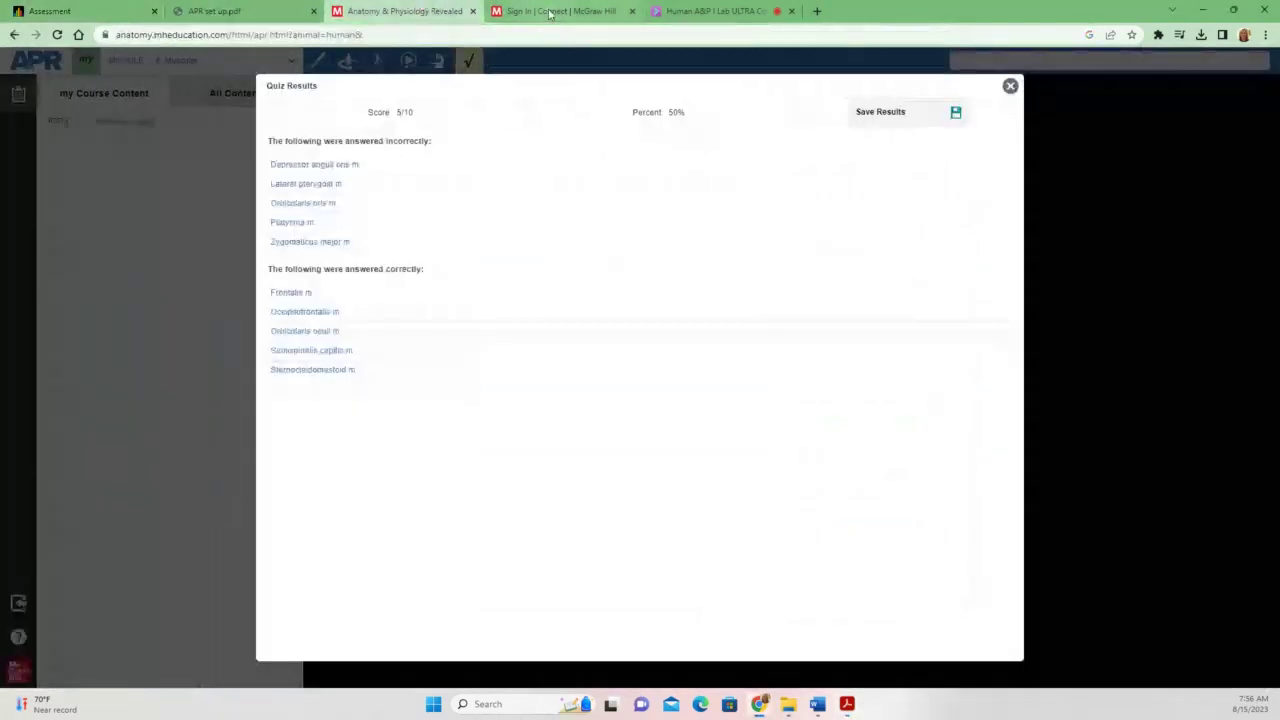
pyautogui.click(548, 13)
pyautogui.click(415, 10)
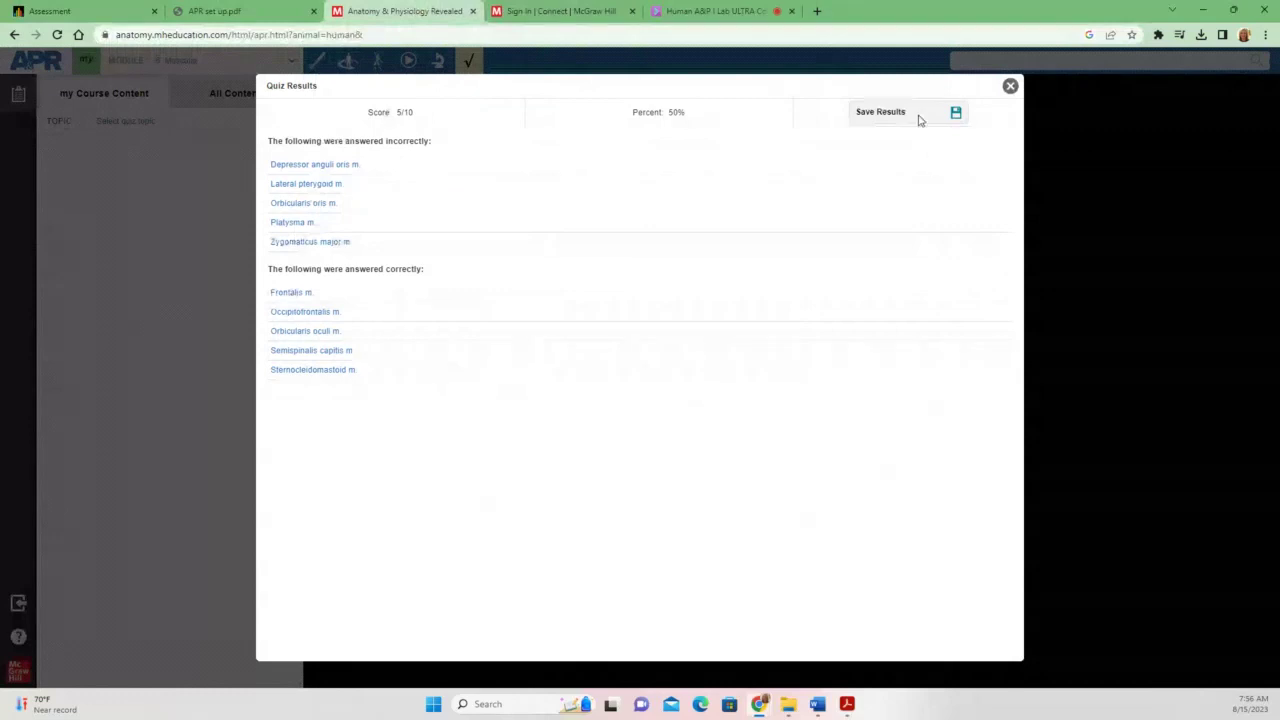